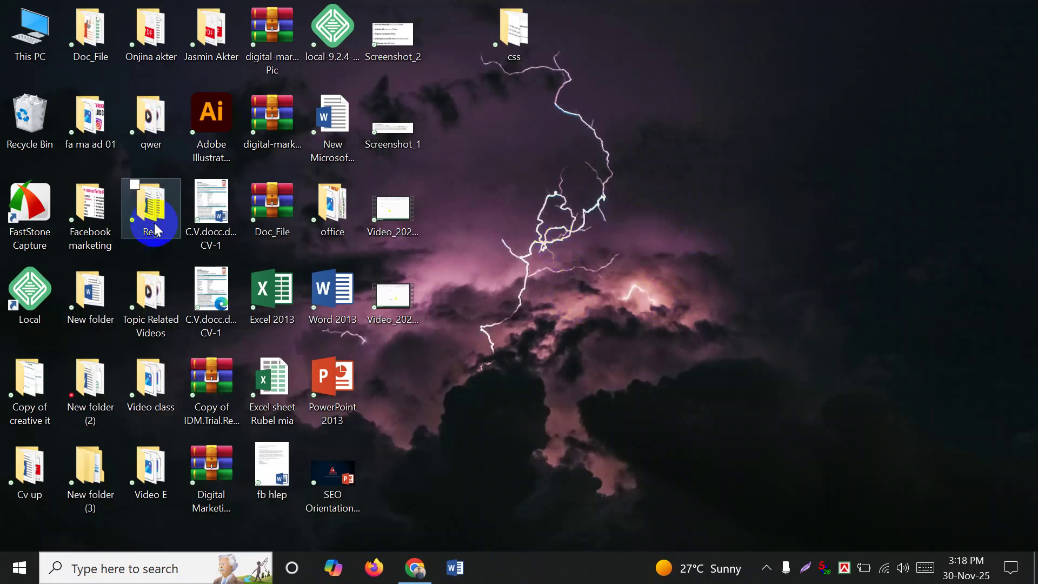
- Launch Access 2013 from the Microsoft Office 2013 programs
{"action": "left_click", "coordinate": [20, 572]}
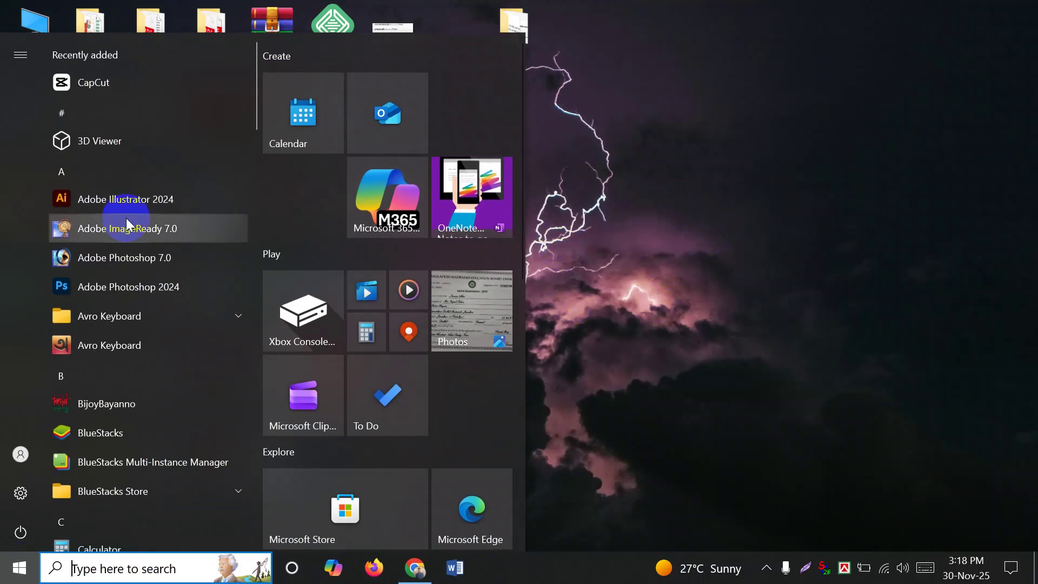
{"action": "scroll", "coordinate": [132, 251], "scroll_direction": "down", "scroll_amount": 10}
{"action": "scroll", "coordinate": [130, 277], "scroll_direction": "down", "scroll_amount": 7}
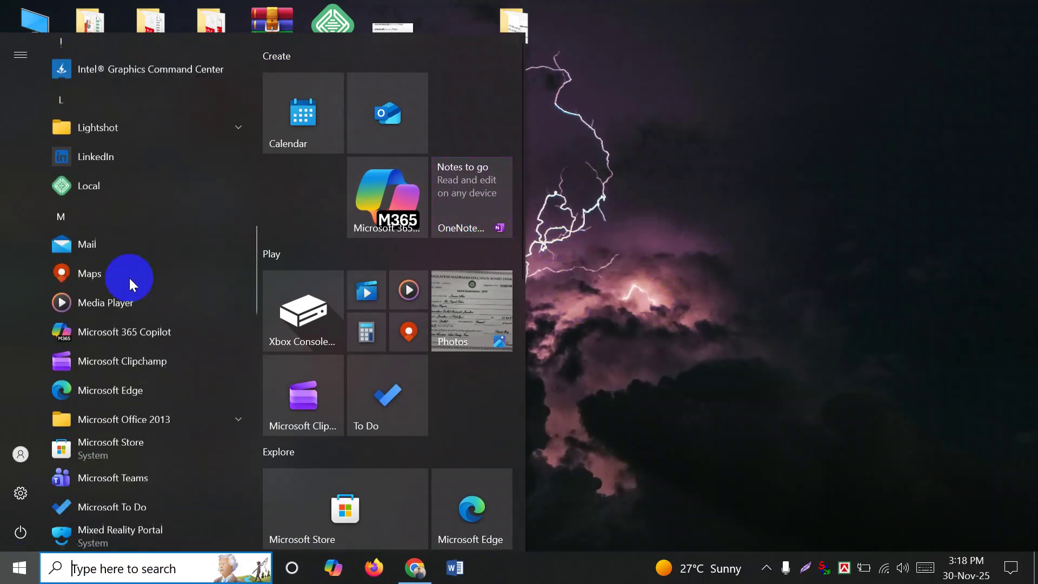
{"action": "left_click", "coordinate": [170, 376]}
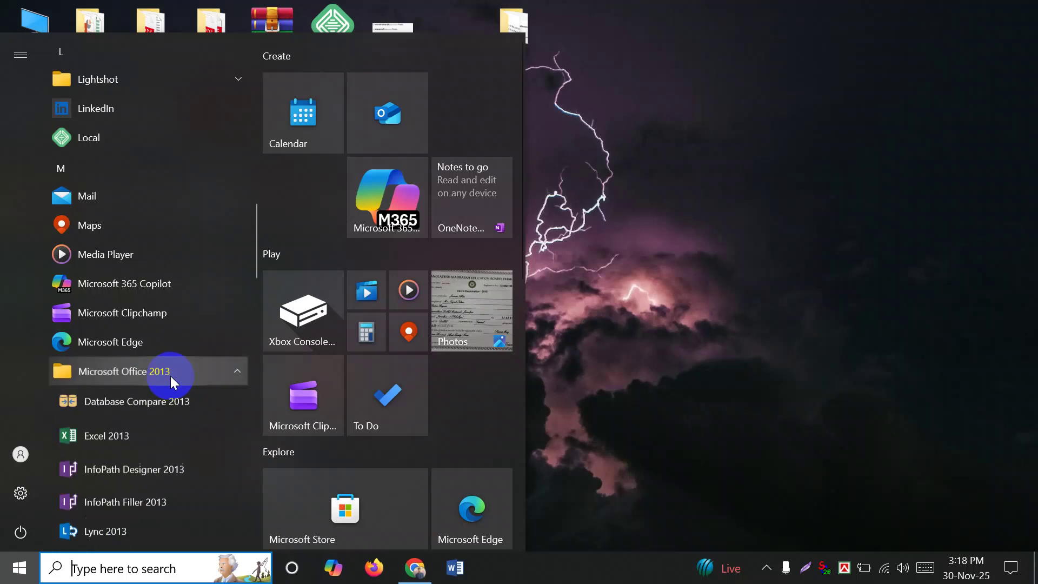
{"action": "scroll", "coordinate": [129, 380], "scroll_direction": "down", "scroll_amount": 2}
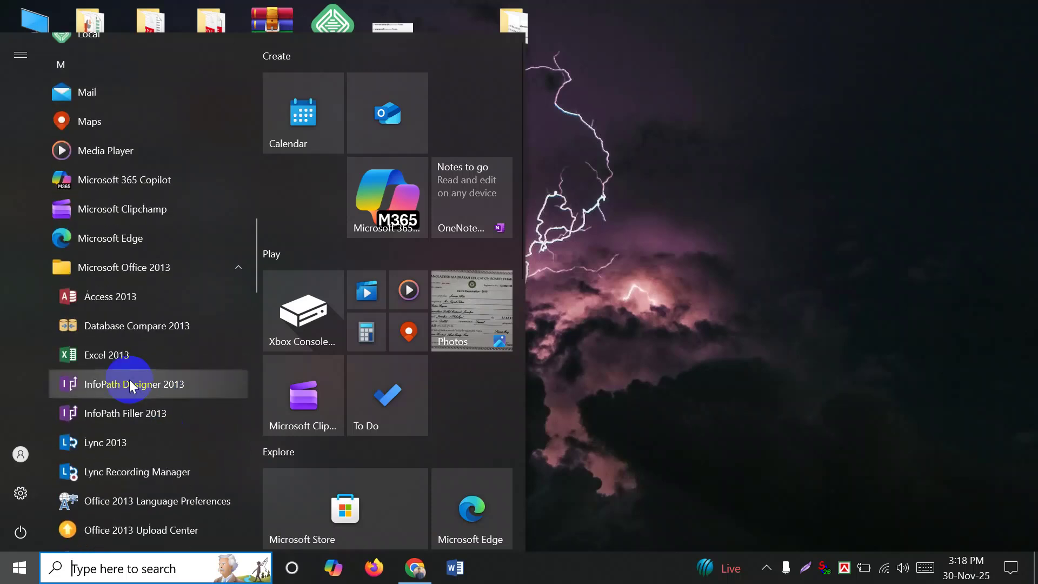
{"action": "left_click", "coordinate": [122, 304]}
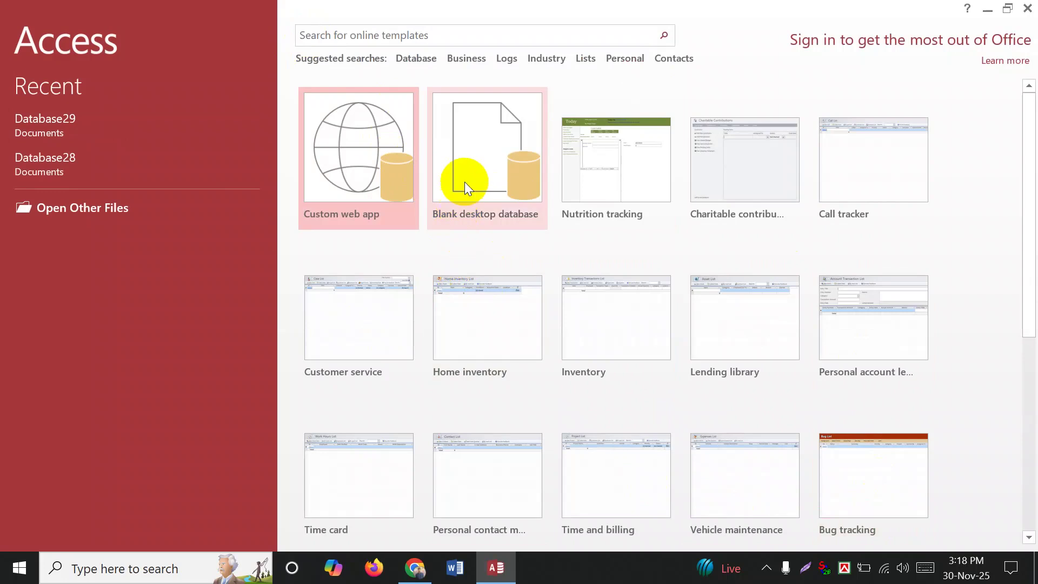
- Start a blank desktop database and set its file name to "Salary Sheet 2025 Cssl"
{"action": "left_click", "coordinate": [476, 161]}
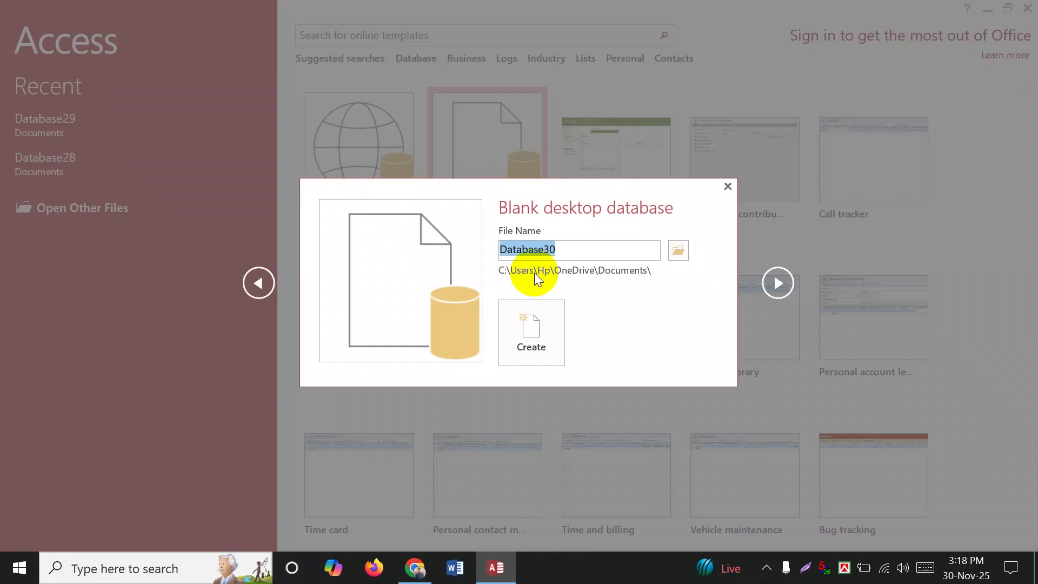
{"action": "type", "text": "Sl"}
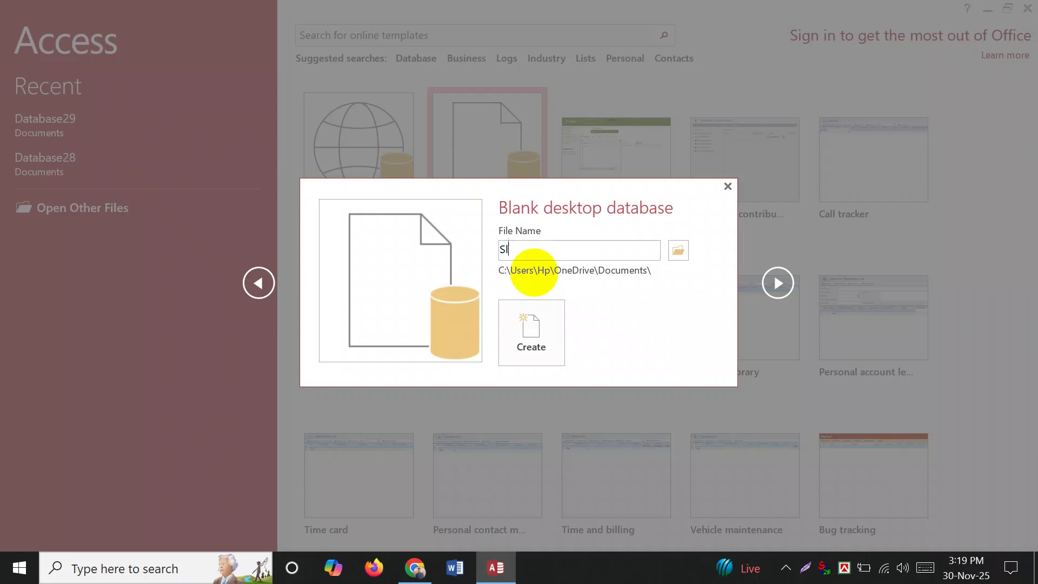
{"action": "key", "text": "BackSpace"}
{"action": "type", "text": "alary Sheet 2025"}
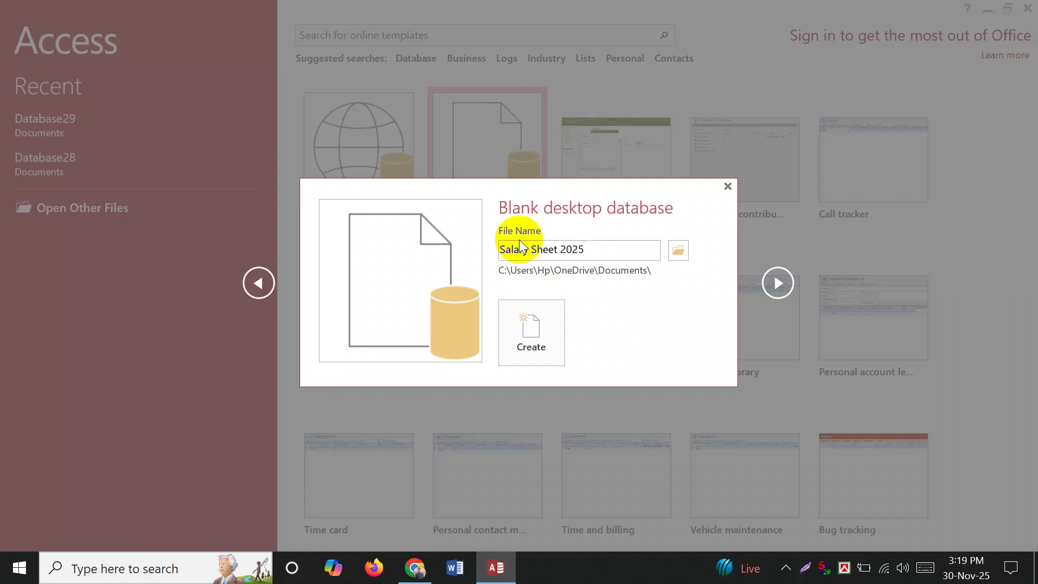
{"action": "type", "text": " C"}
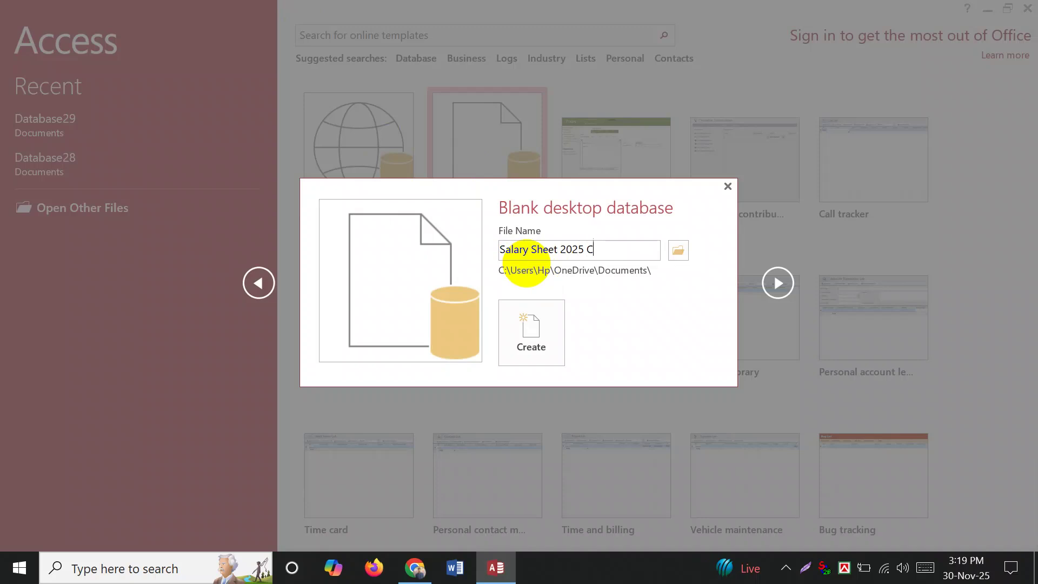
{"action": "type", "text": "ssl"}
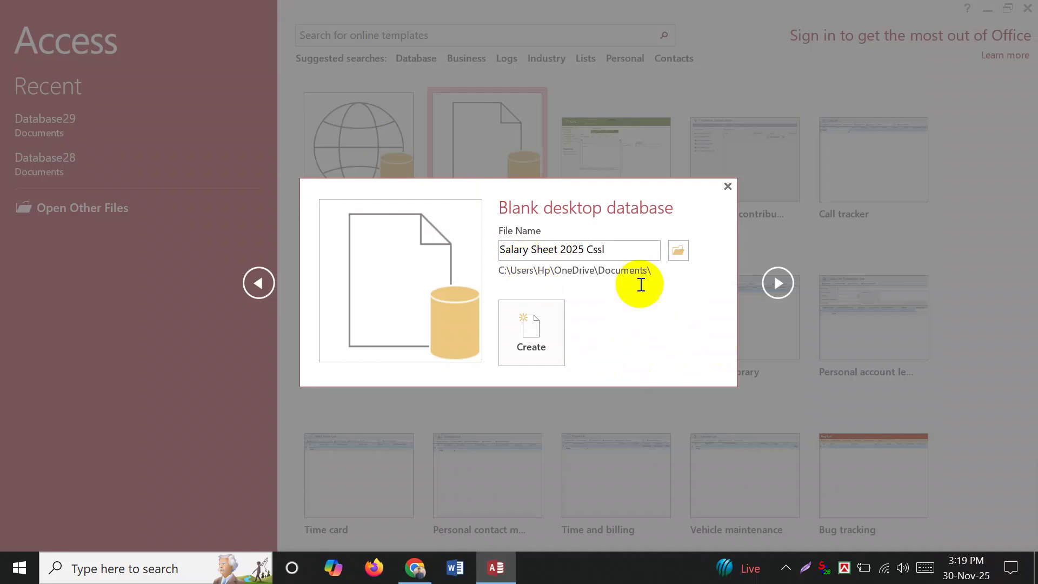
- Choose the Desktop folder as the save location and create the database
{"action": "left_click", "coordinate": [679, 251]}
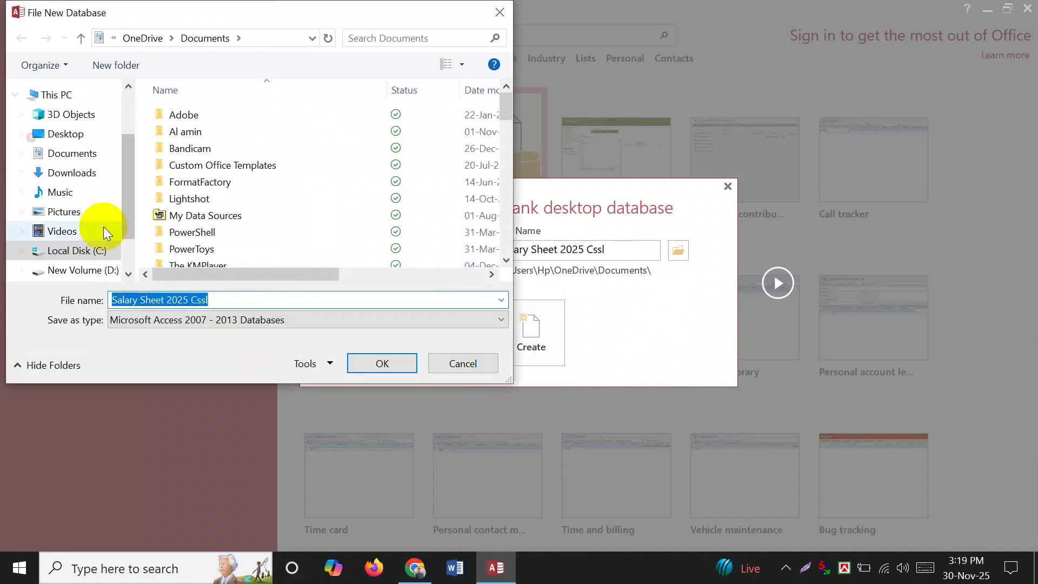
{"action": "left_click", "coordinate": [66, 136]}
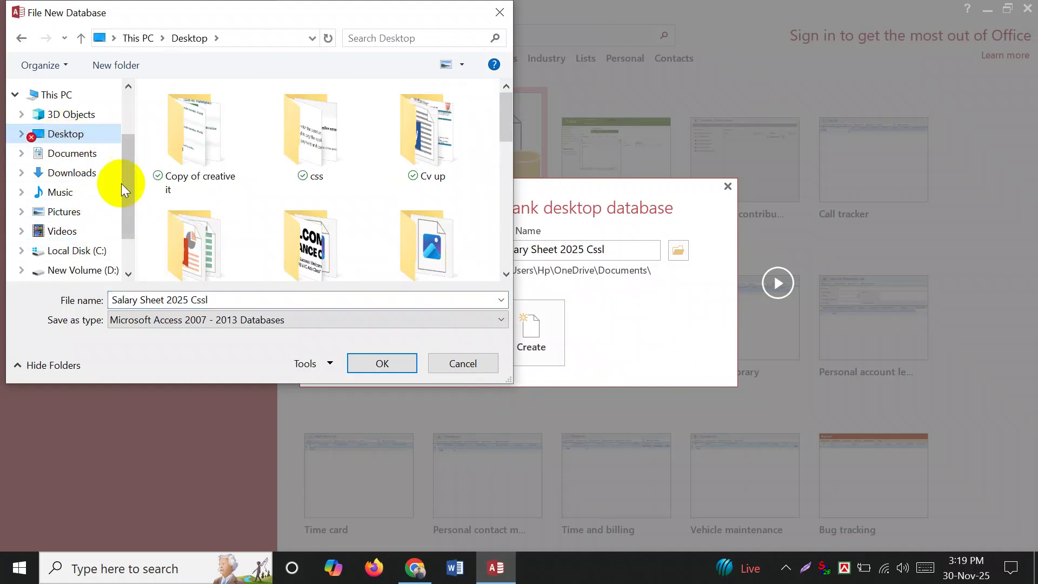
{"action": "scroll", "coordinate": [121, 184], "scroll_direction": "down", "scroll_amount": 1}
{"action": "left_click", "coordinate": [75, 206]}
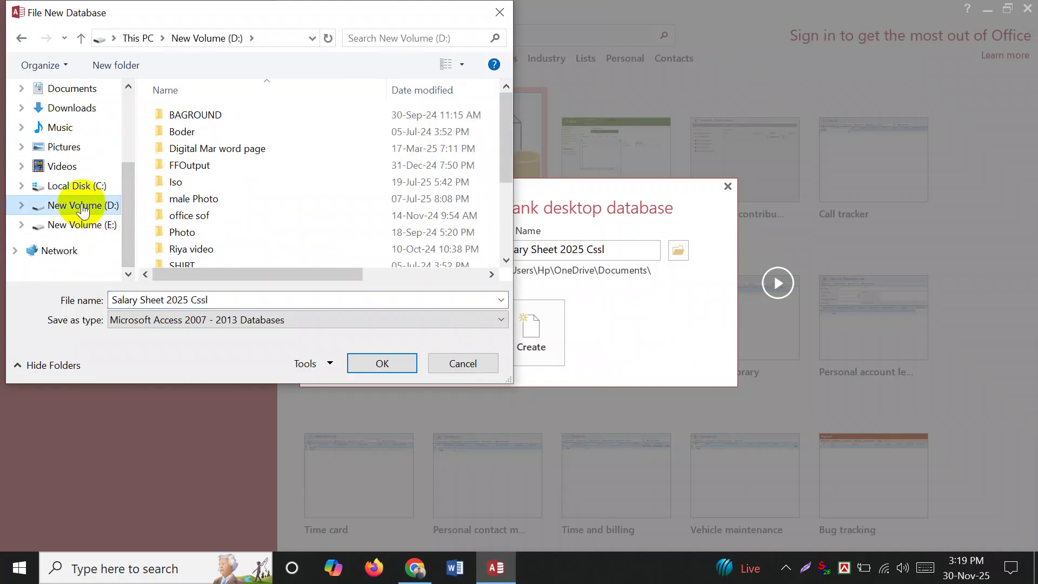
{"action": "left_click_drag", "start_coordinate": [135, 204], "coordinate": [128, 137]}
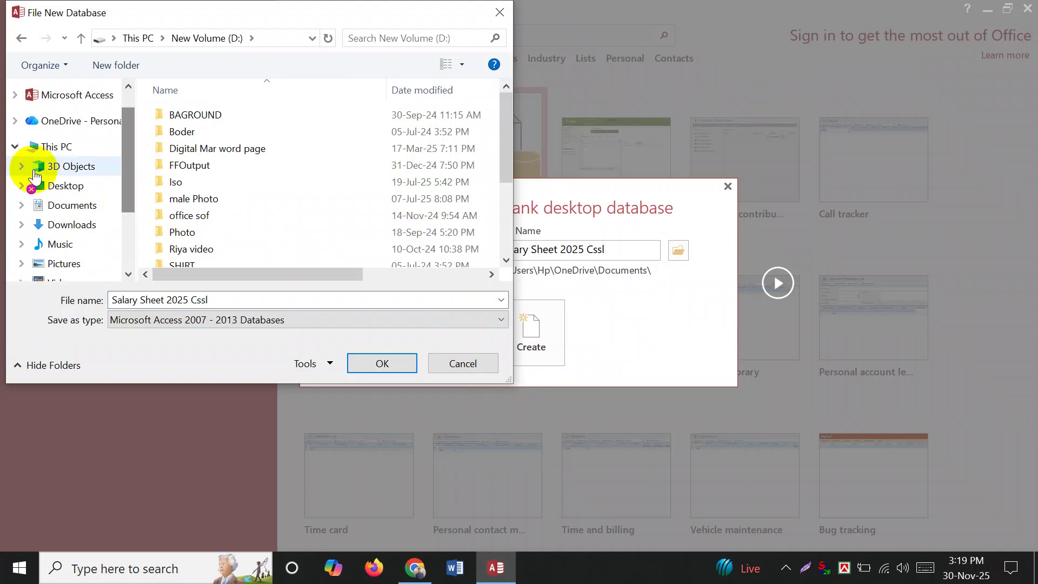
{"action": "left_click", "coordinate": [58, 185]}
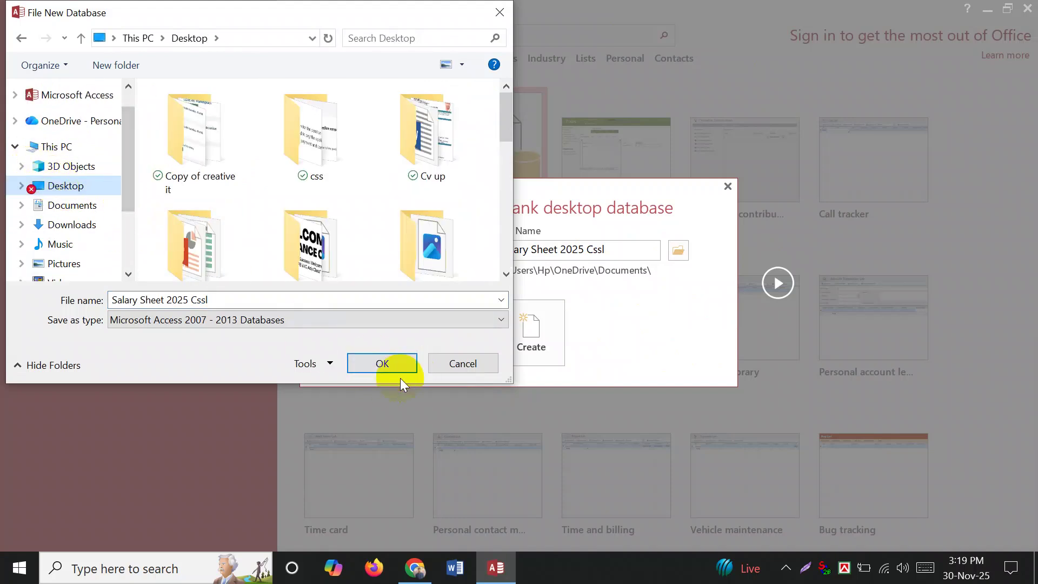
{"action": "left_click", "coordinate": [389, 362]}
{"action": "left_click", "coordinate": [523, 320]}
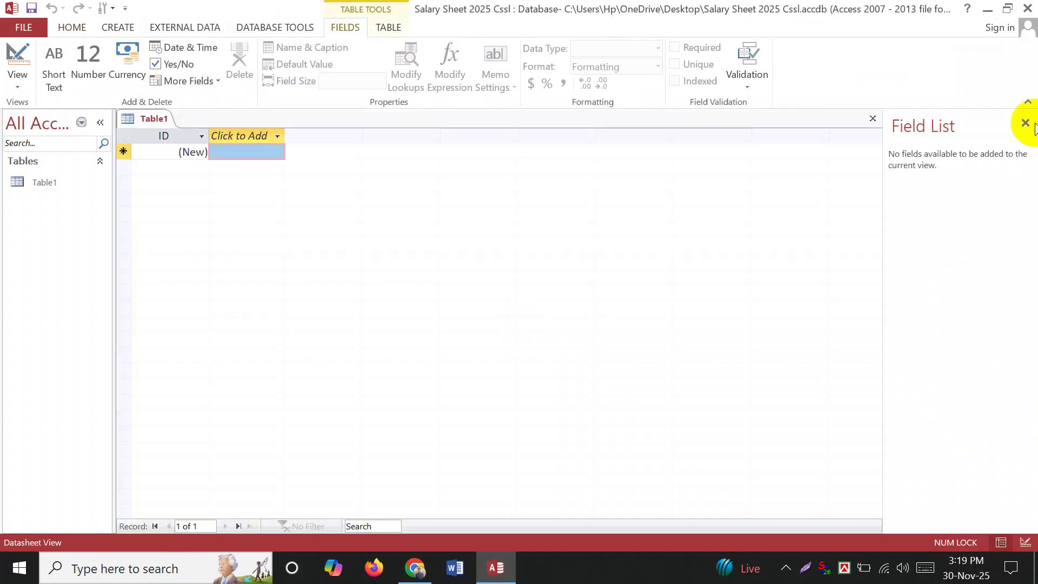
- Close the Field List and add a Short Text field named "Name" after the ID field
{"action": "left_click", "coordinate": [1026, 122]}
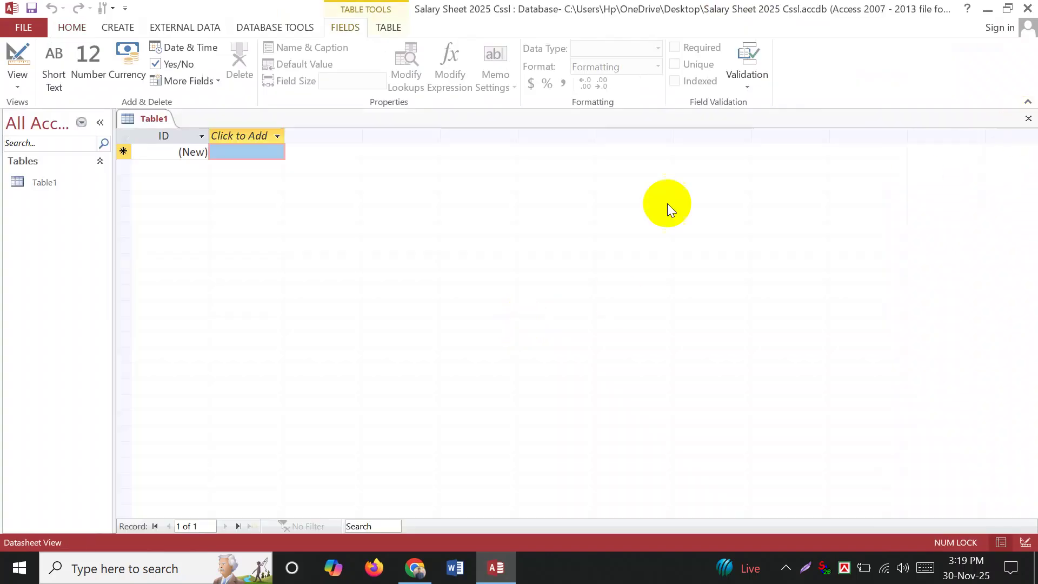
{"action": "left_click", "coordinate": [67, 53]}
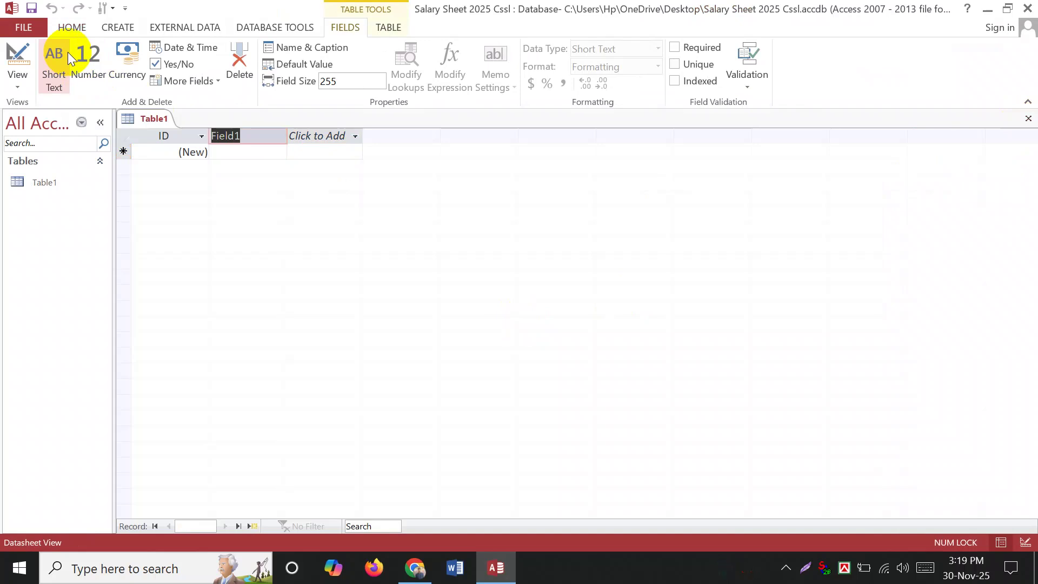
{"action": "type", "text": "Name"}
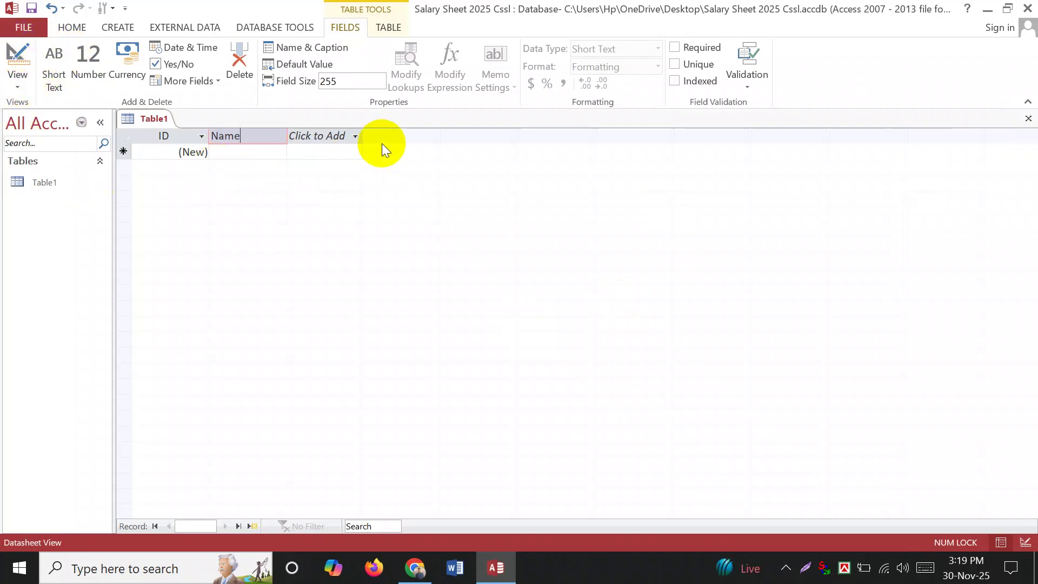
- Switch the table to Design View, accepting the reserved field name and saving the table as "Table Salary Sheet"
{"action": "left_click", "coordinate": [16, 59]}
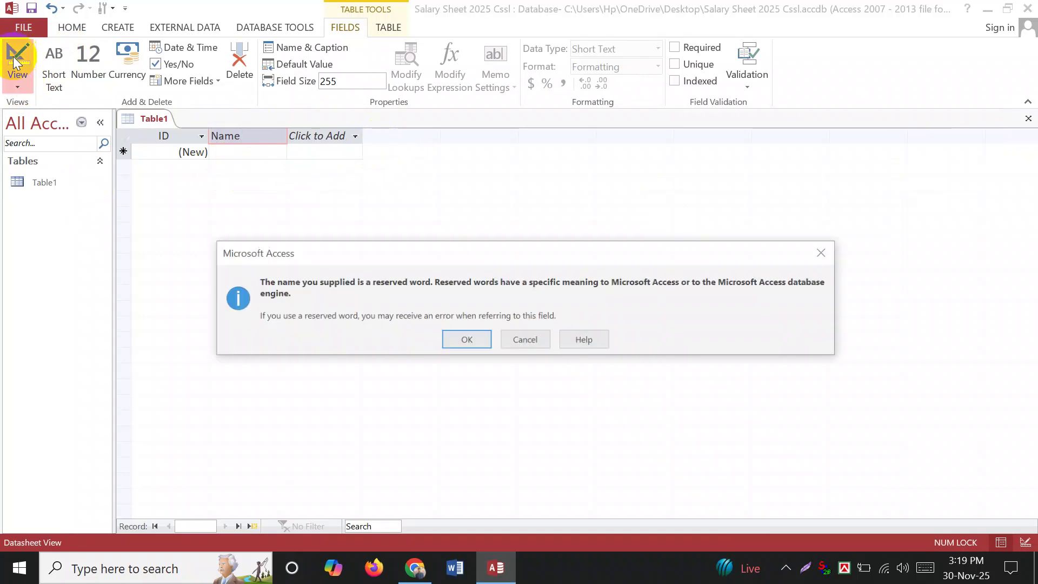
{"action": "left_click", "coordinate": [464, 342]}
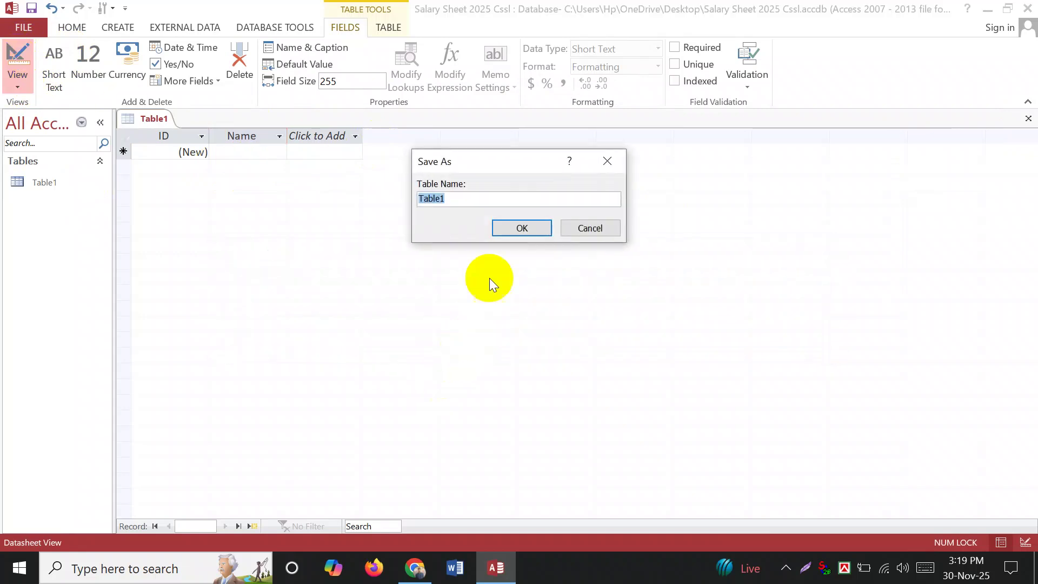
{"action": "type", "text": "S"}
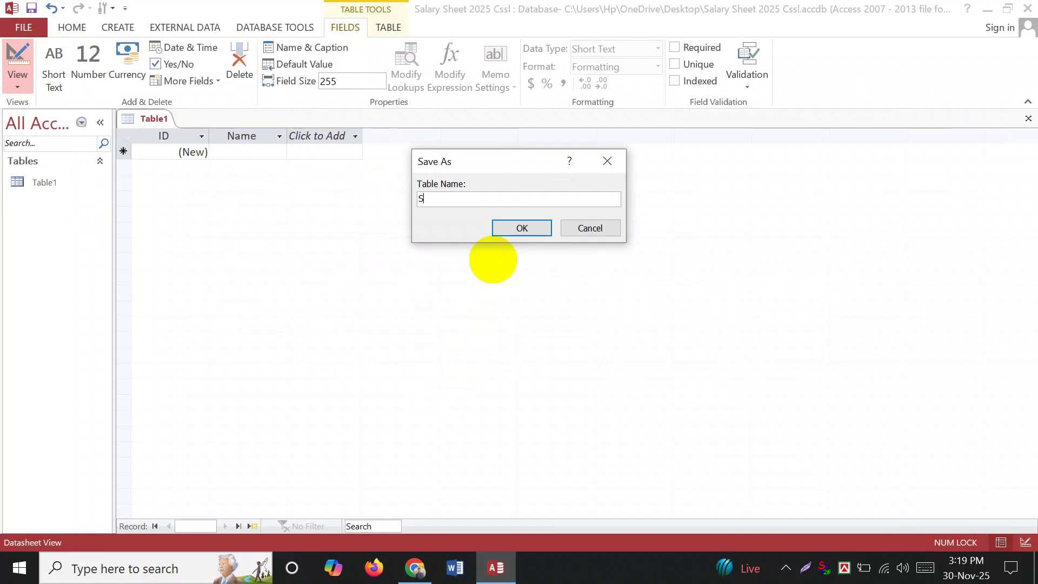
{"action": "type", "text": "alary Sheet Table"}
{"action": "left_click_drag", "start_coordinate": [493, 199], "coordinate": [468, 203]}
{"action": "key", "text": "BackSpace"}
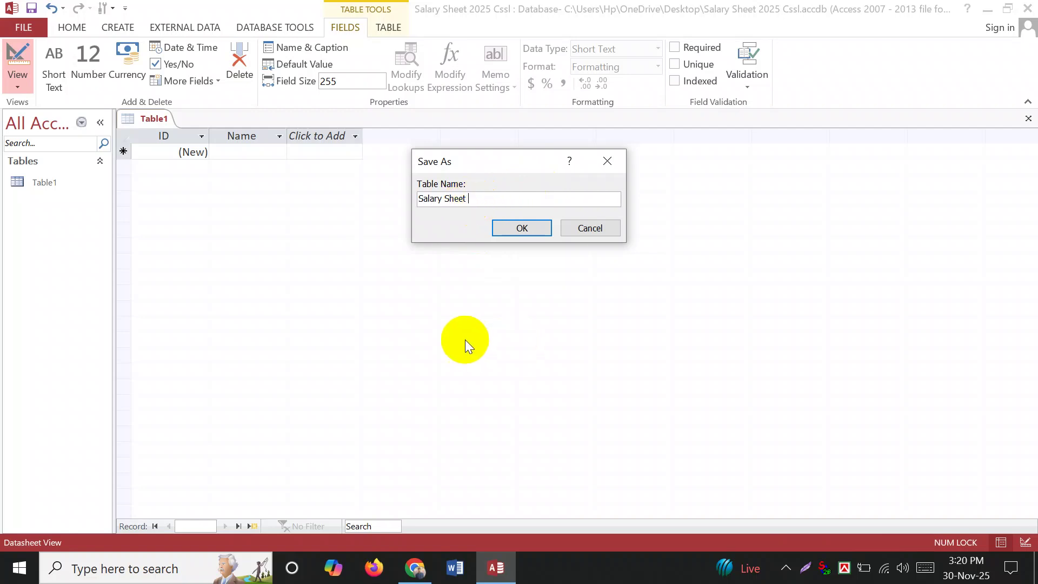
{"action": "left_click", "coordinate": [424, 200]}
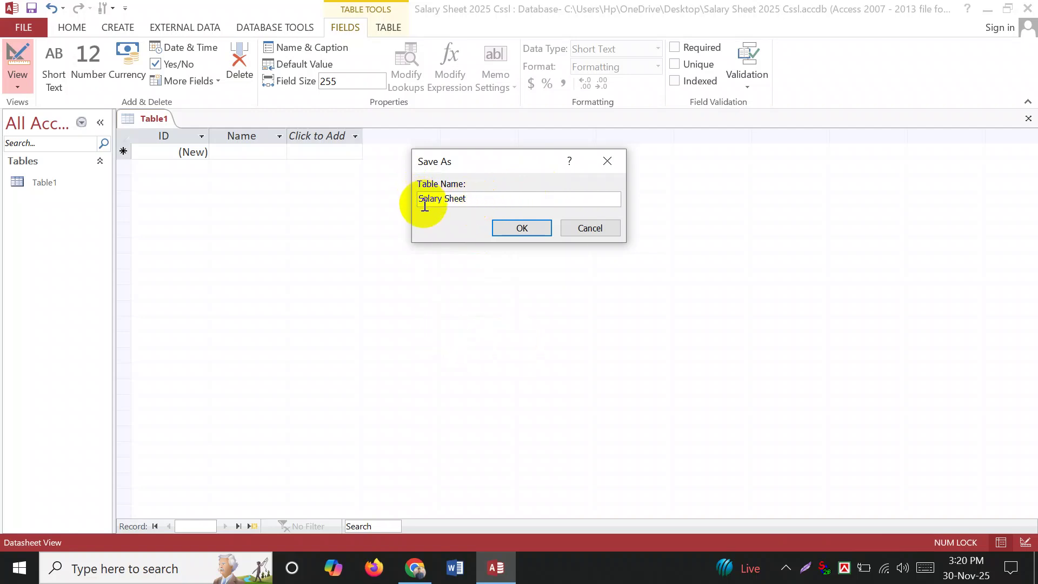
{"action": "type", "text": "Table"}
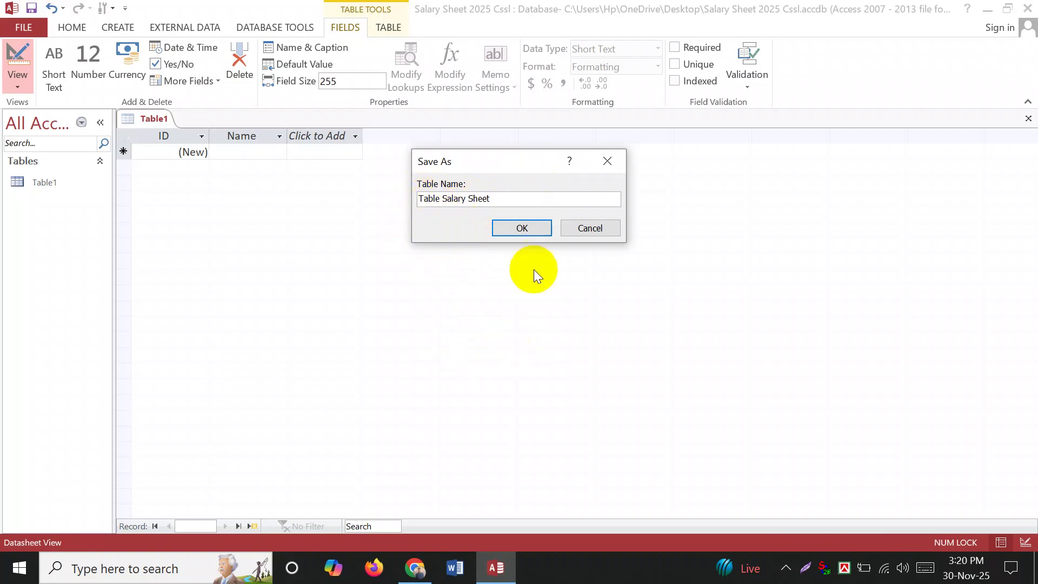
{"action": "left_click", "coordinate": [512, 228]}
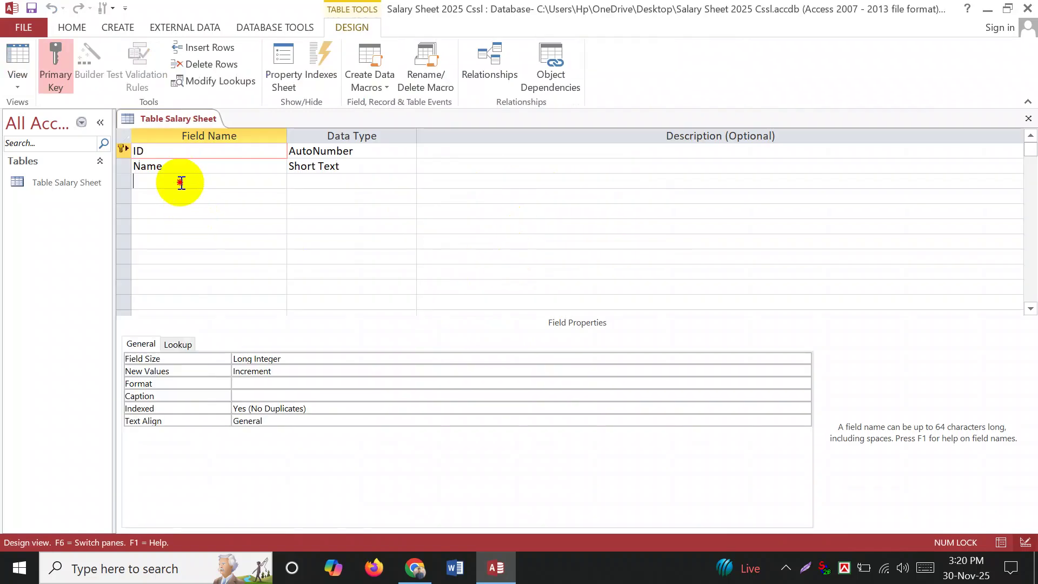
- Add a field named "Father s Name" below Name with the Short Text data type
{"action": "left_click", "coordinate": [182, 182]}
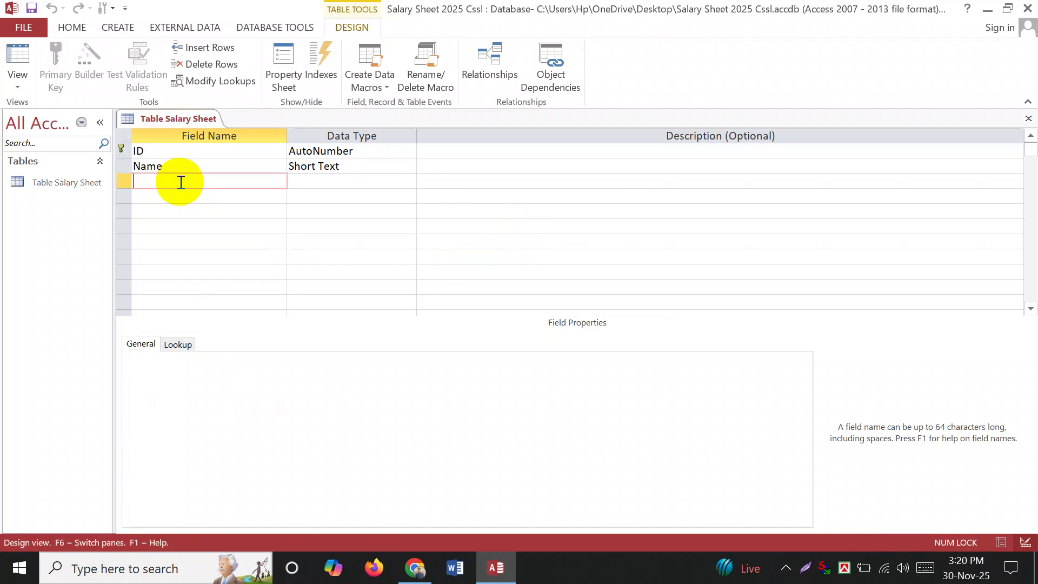
{"action": "type", "text": "Father s Name"}
{"action": "key", "text": "Tab"}
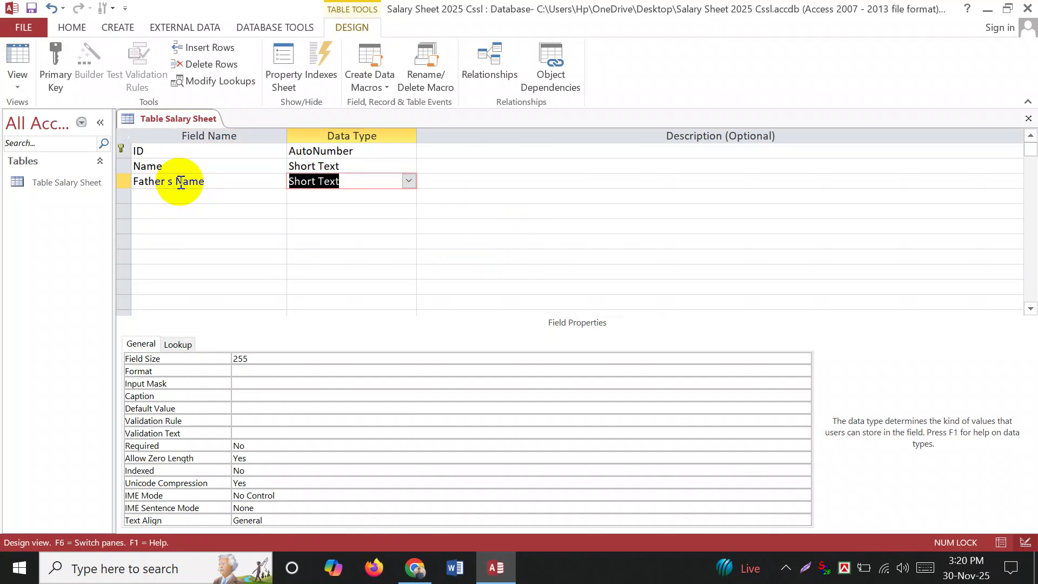
{"action": "key", "text": "Tab"}
{"action": "key", "text": "Tab"}
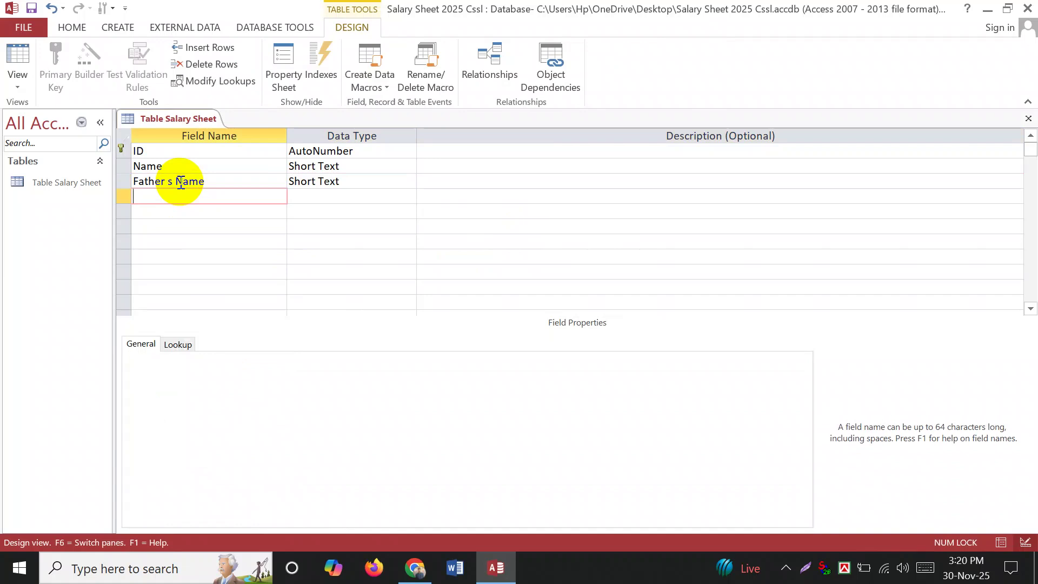
- Add a field named "Mother s Name" with the Short Text data type in the next row
{"action": "type", "text": "Mother s Name"}
{"action": "key", "text": "Return"}
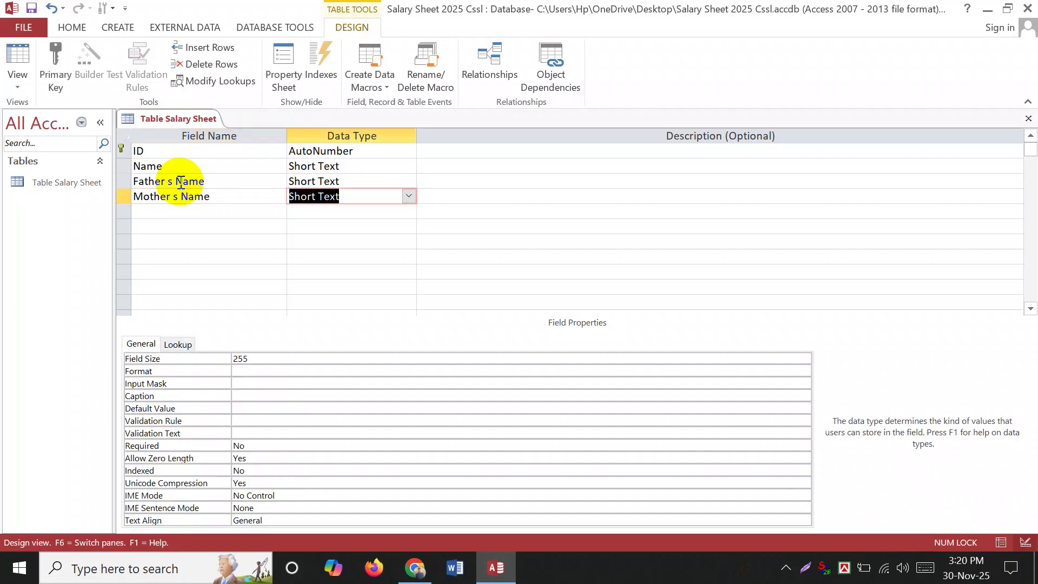
{"action": "key", "text": "Return"}
{"action": "key", "text": "Return"}
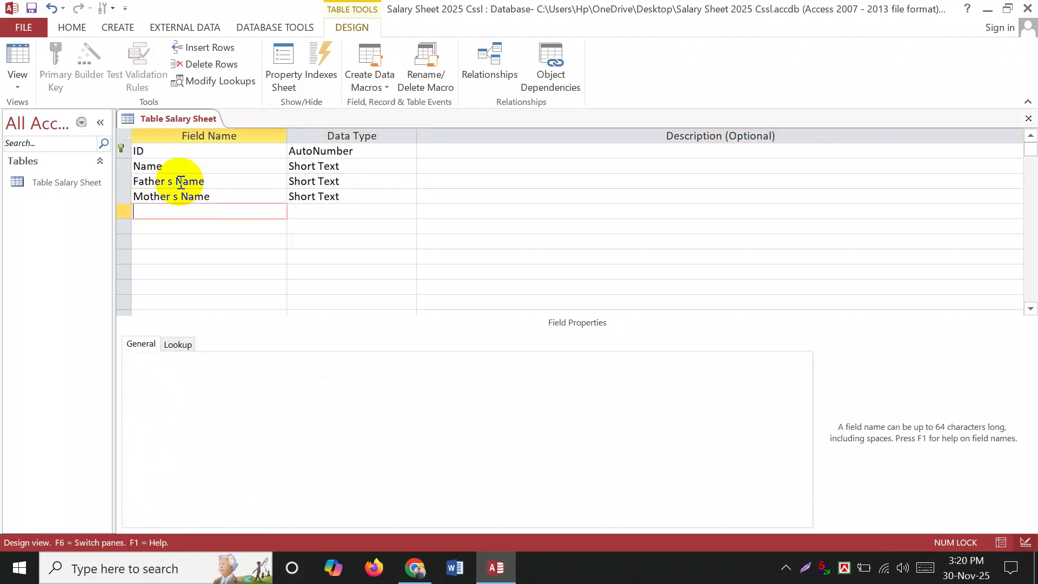
- Add a field named "Date of Birth" with the Date/Time data type
{"action": "type", "text": "Date of "}
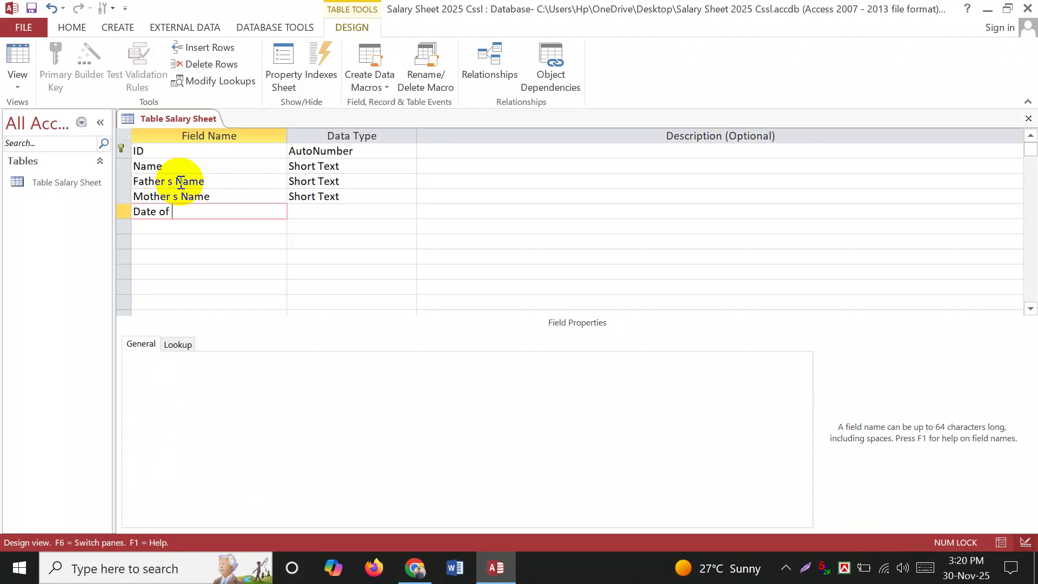
{"action": "type", "text": "Birth"}
{"action": "key", "text": "Return"}
{"action": "type", "text": "date/Time"}
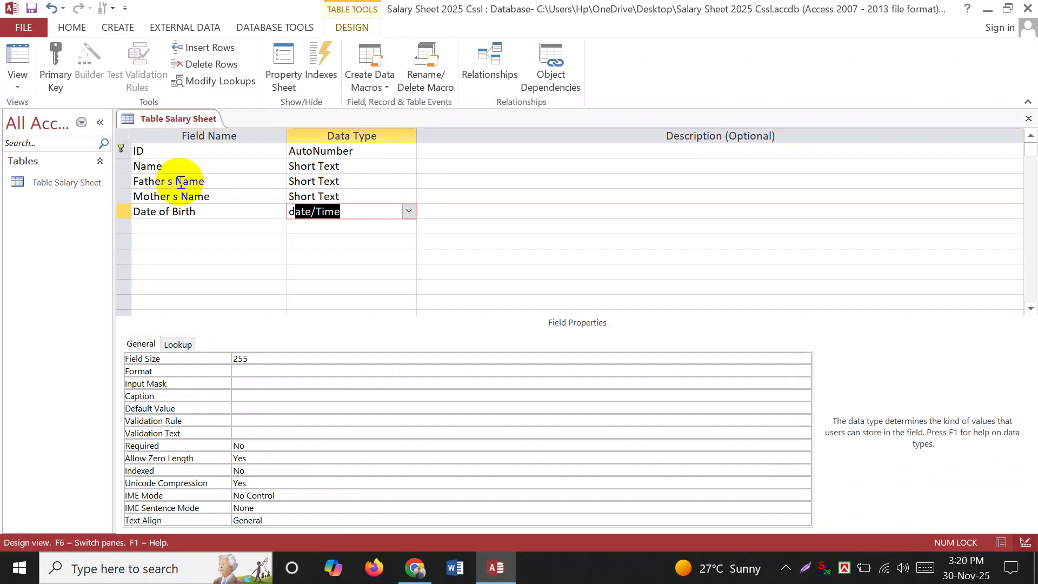
{"action": "key", "text": "Return"}
{"action": "key", "text": "Return"}
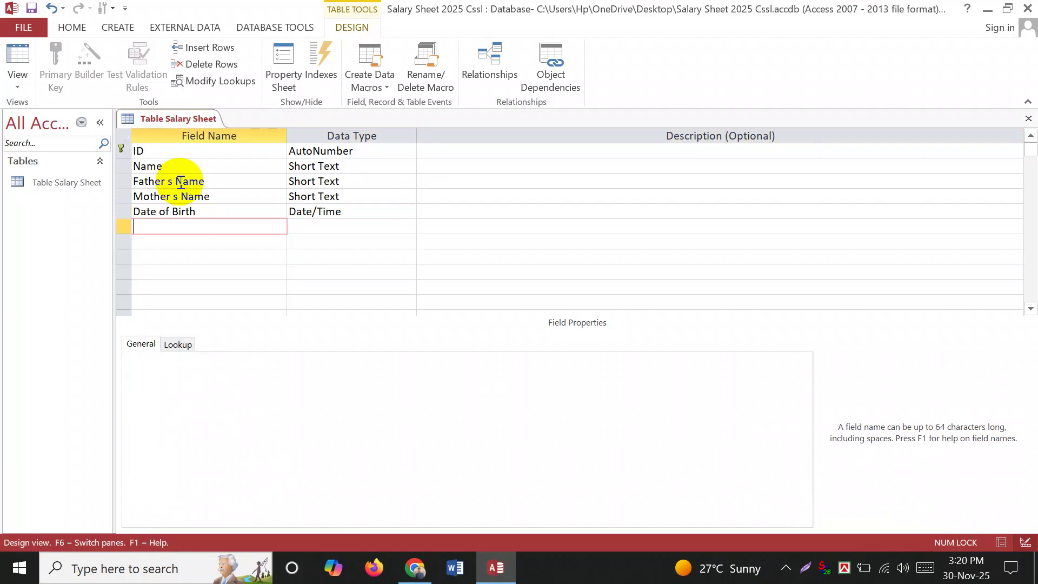
- Add a field named "Home Ditrict" in the row below Date of Birth
{"action": "type", "text": "Home Ditrict"}
{"action": "key", "text": "Tab"}
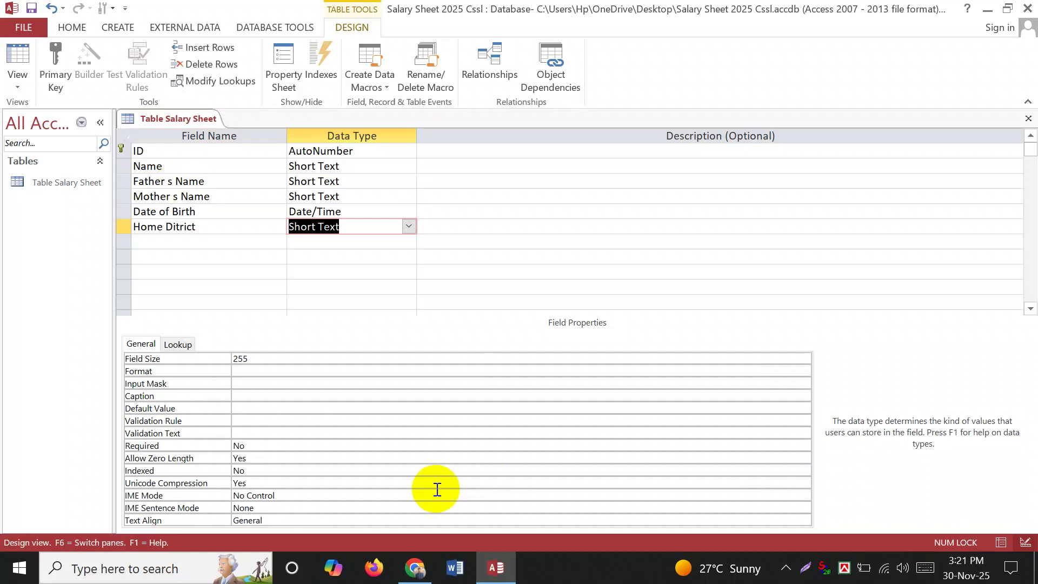
{"action": "left_click", "coordinate": [409, 226]}
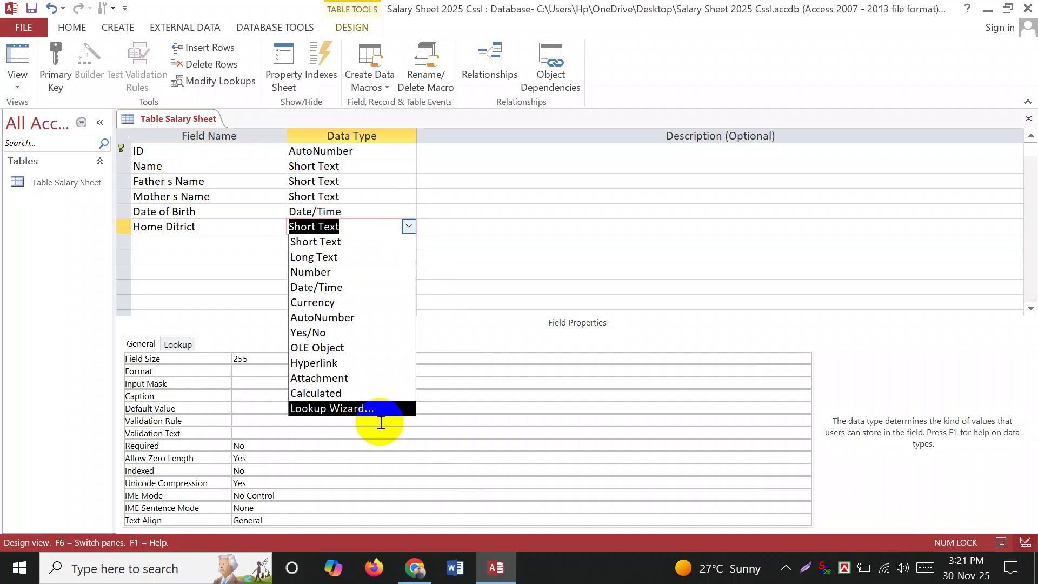
{"action": "left_click", "coordinate": [368, 410]}
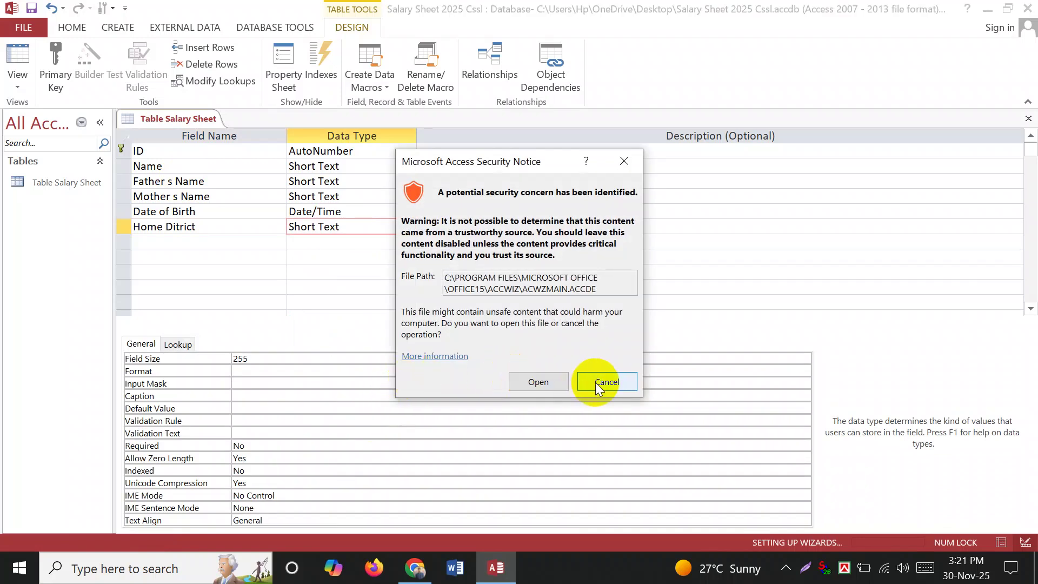
{"action": "left_click", "coordinate": [600, 382]}
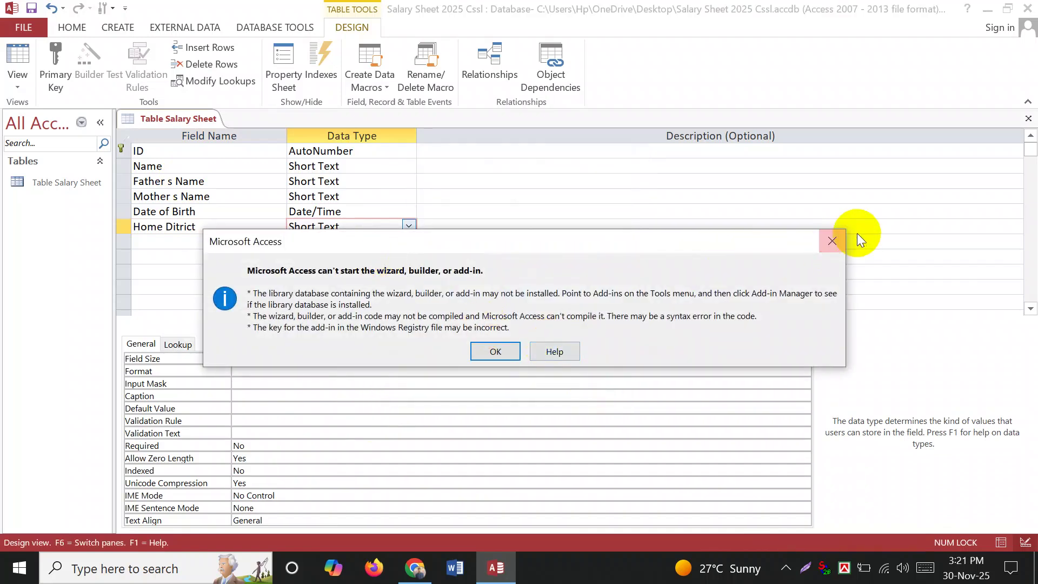
{"action": "left_click", "coordinate": [833, 241]}
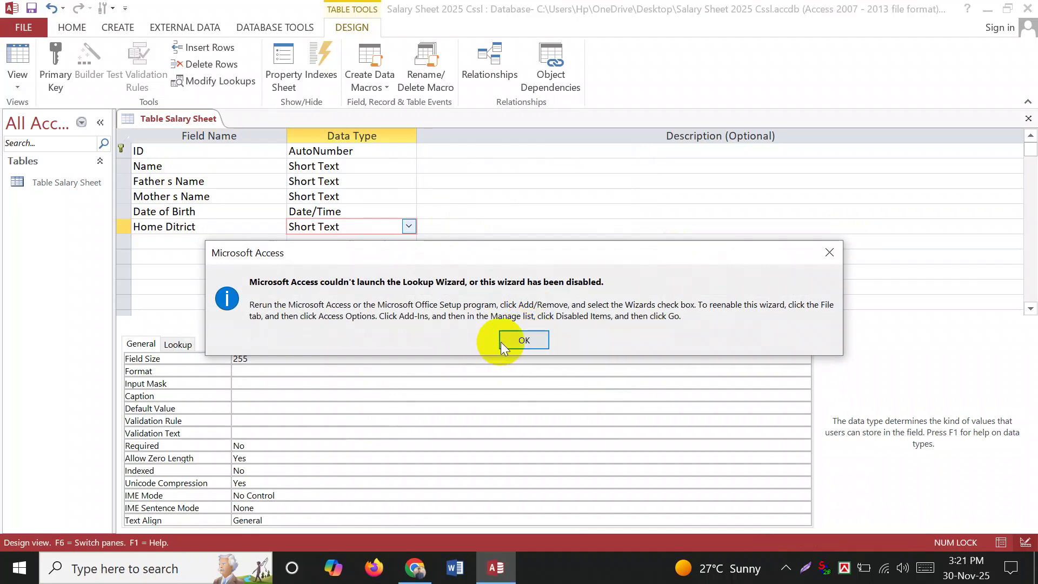
{"action": "left_click", "coordinate": [523, 340]}
- Start the Lookup Wizard for the Home Ditrict field, allowing the wizard file to open, and choose typed-in values as its source
{"action": "left_click", "coordinate": [408, 227]}
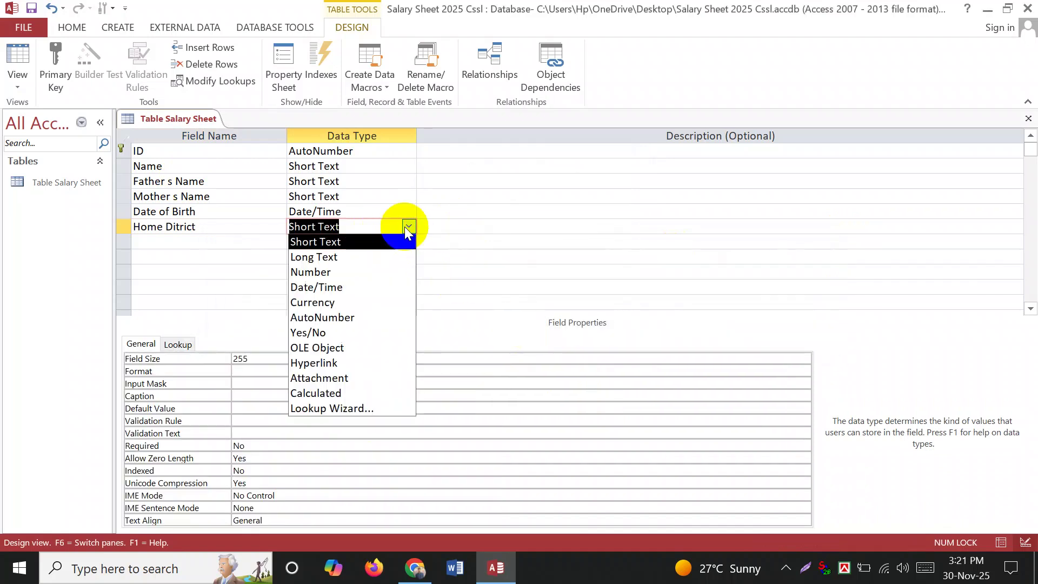
{"action": "left_click", "coordinate": [357, 408]}
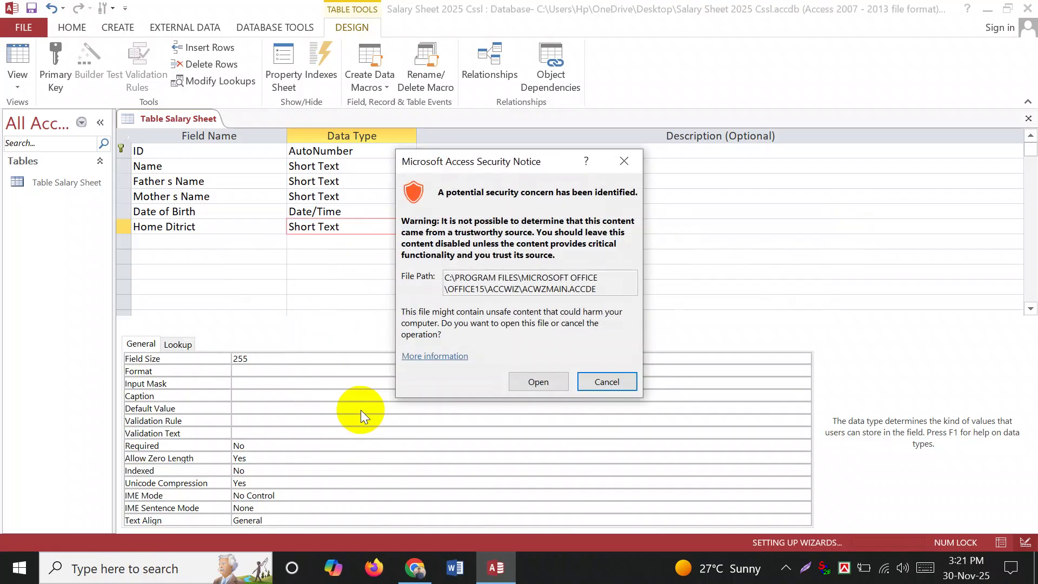
{"action": "left_click", "coordinate": [537, 382]}
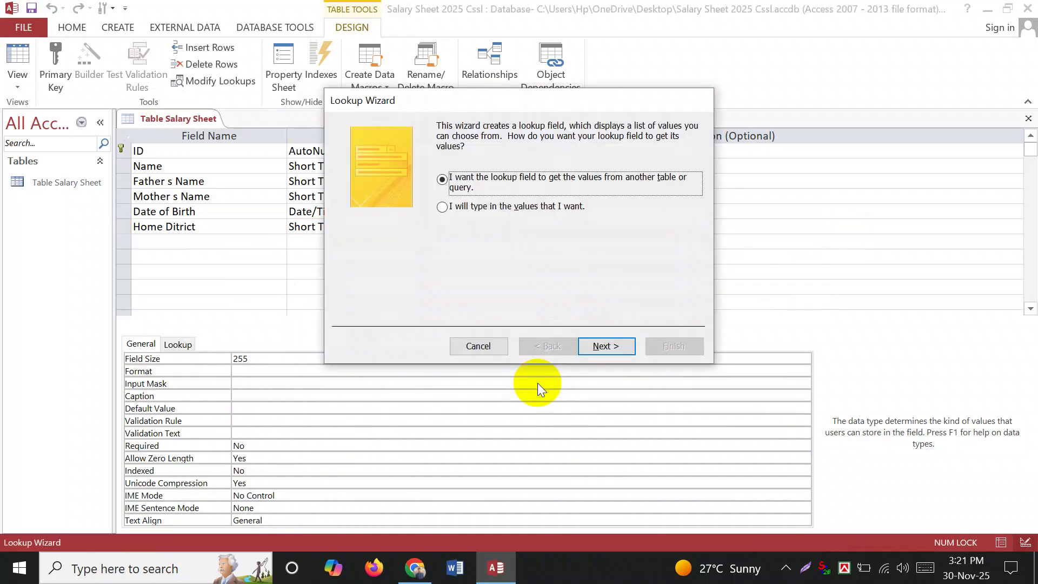
{"action": "left_click", "coordinate": [469, 207]}
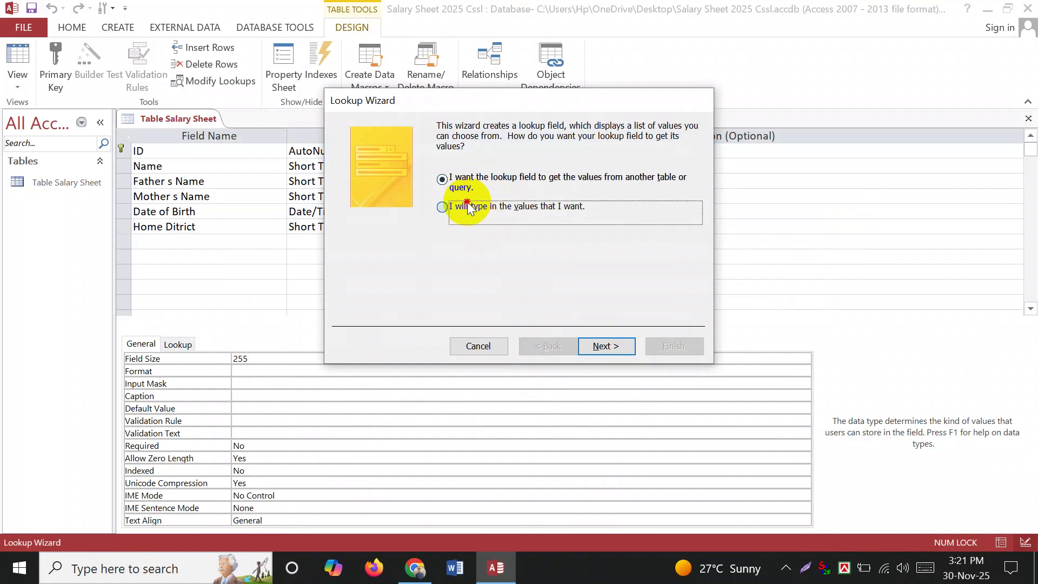
{"action": "left_click", "coordinate": [603, 347]}
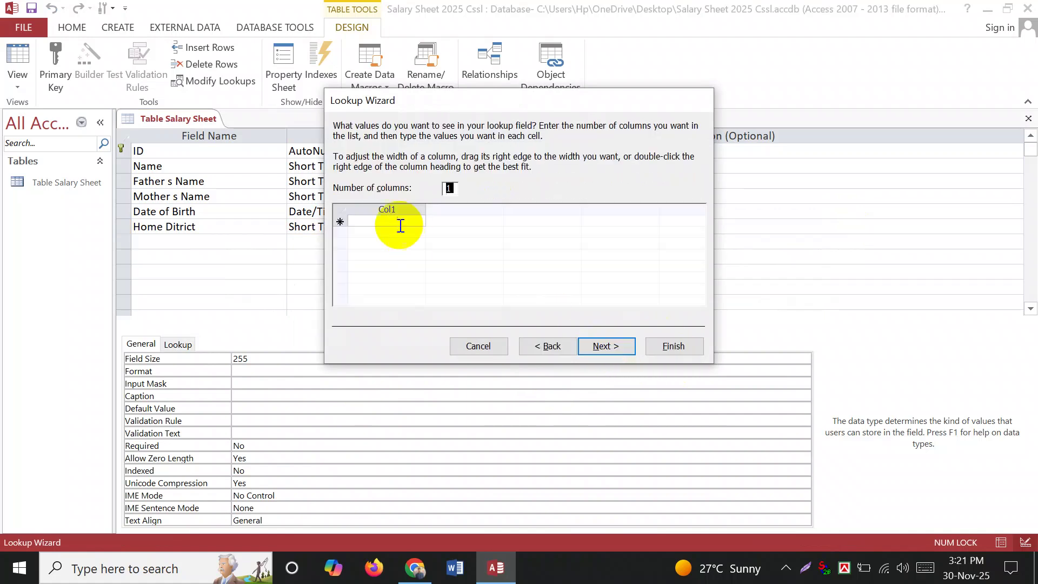
- Enter Jamalpur, Sherpur and Tangail as the lookup values in a single column and finish the wizard with the proposed label
{"action": "left_click", "coordinate": [385, 222]}
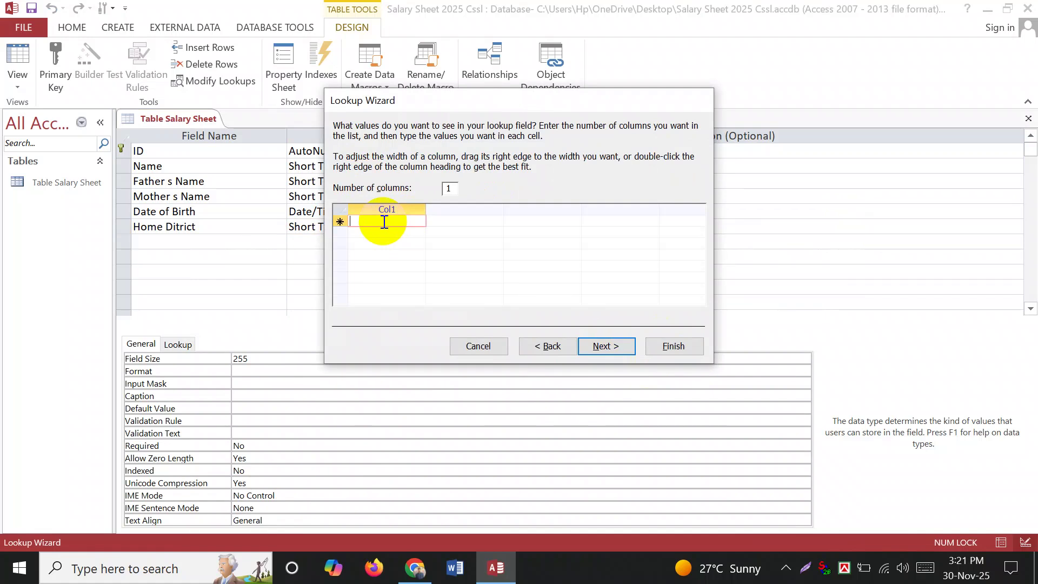
{"action": "type", "text": "Jamallpu"}
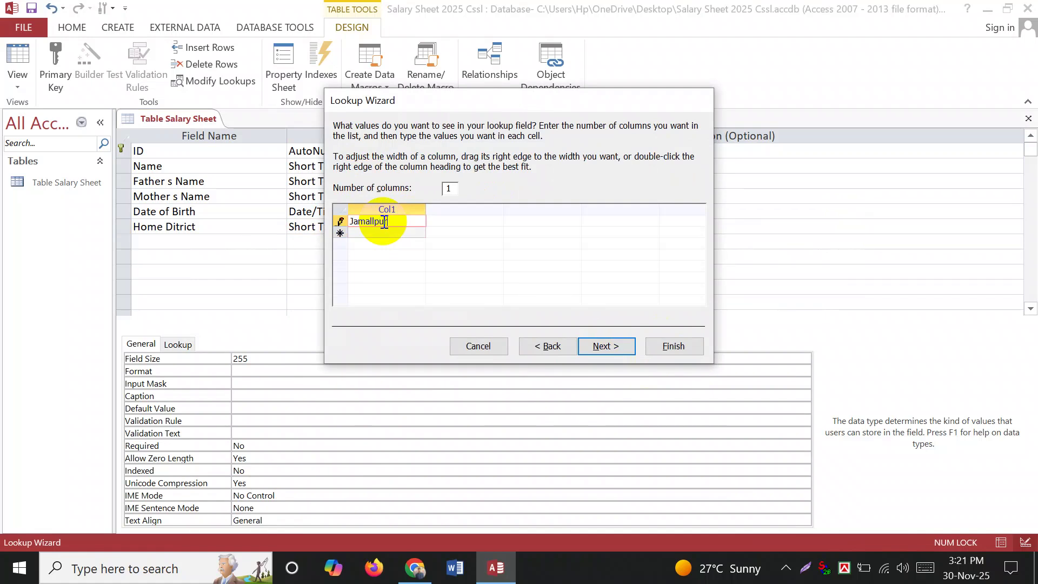
{"action": "key", "text": "BackSpace"}
{"action": "key", "text": "BackSpace"}
{"action": "key", "text": "BackSpace"}
{"action": "type", "text": "lpur"}
{"action": "key", "text": "Down"}
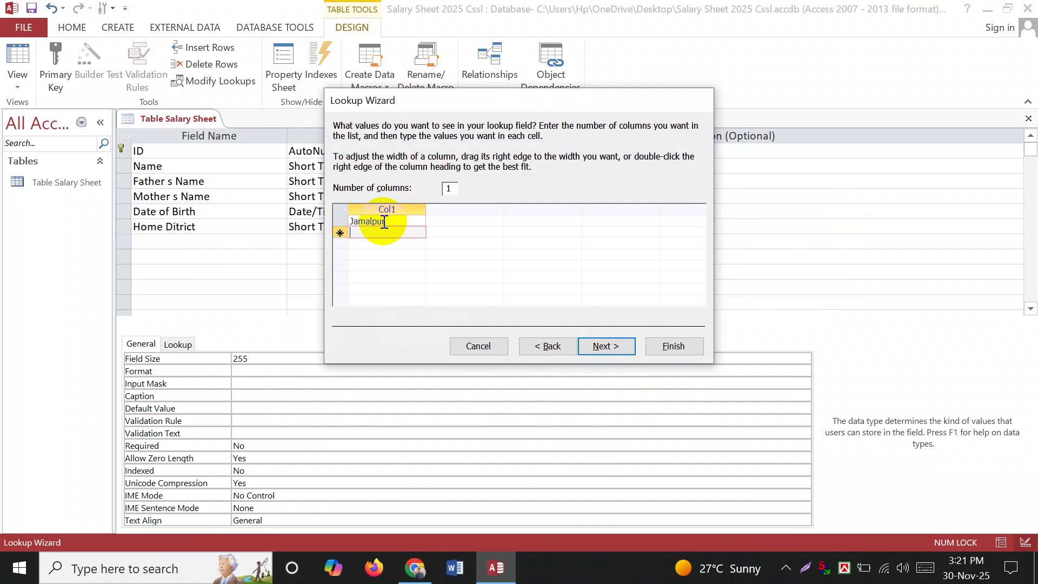
{"action": "type", "text": "Sherpur"}
{"action": "key", "text": "Down"}
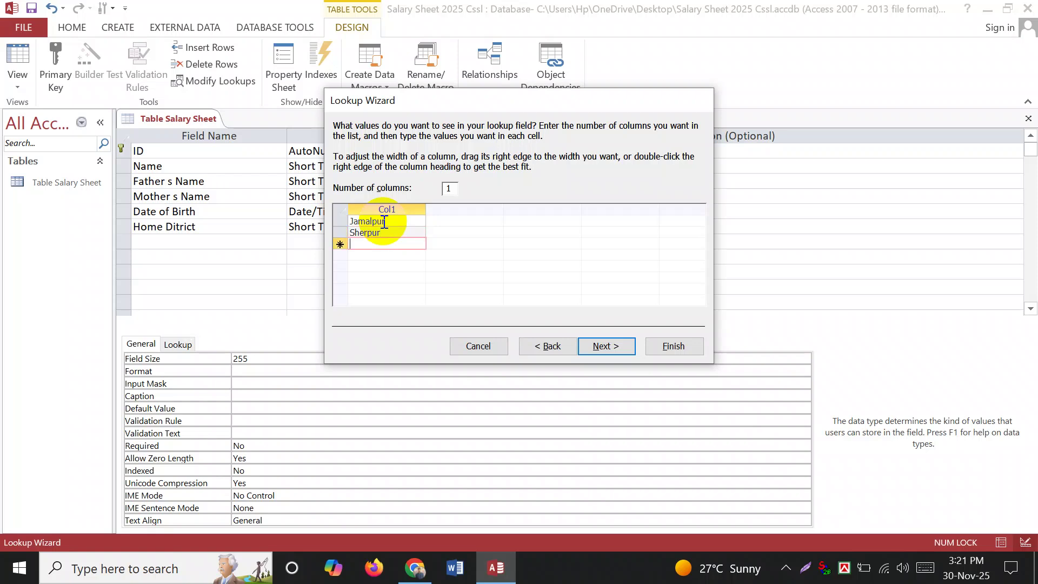
{"action": "type", "text": "Tang"}
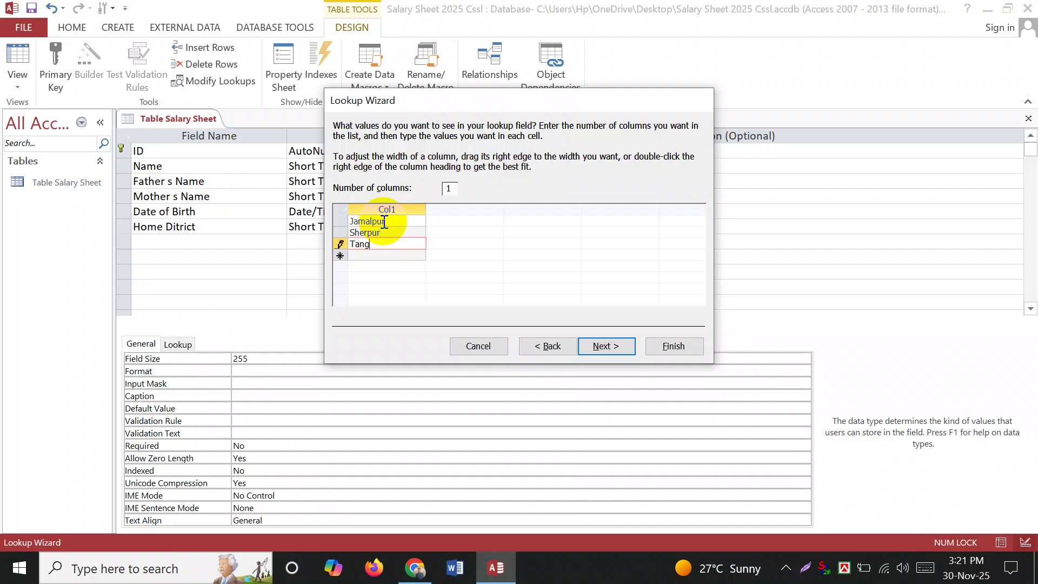
{"action": "type", "text": "ail"}
{"action": "left_click", "coordinate": [609, 346]}
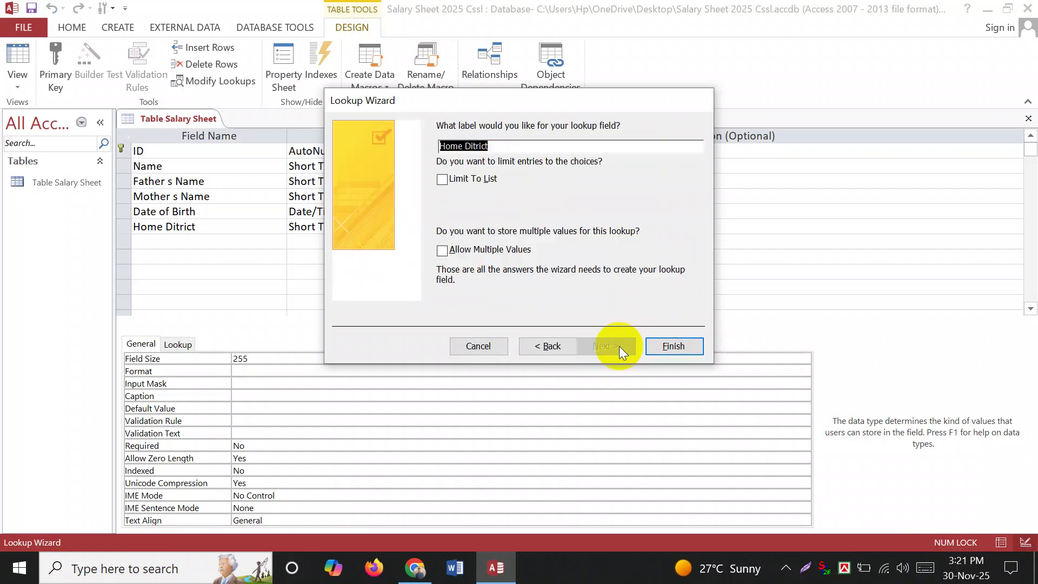
{"action": "left_click", "coordinate": [678, 349]}
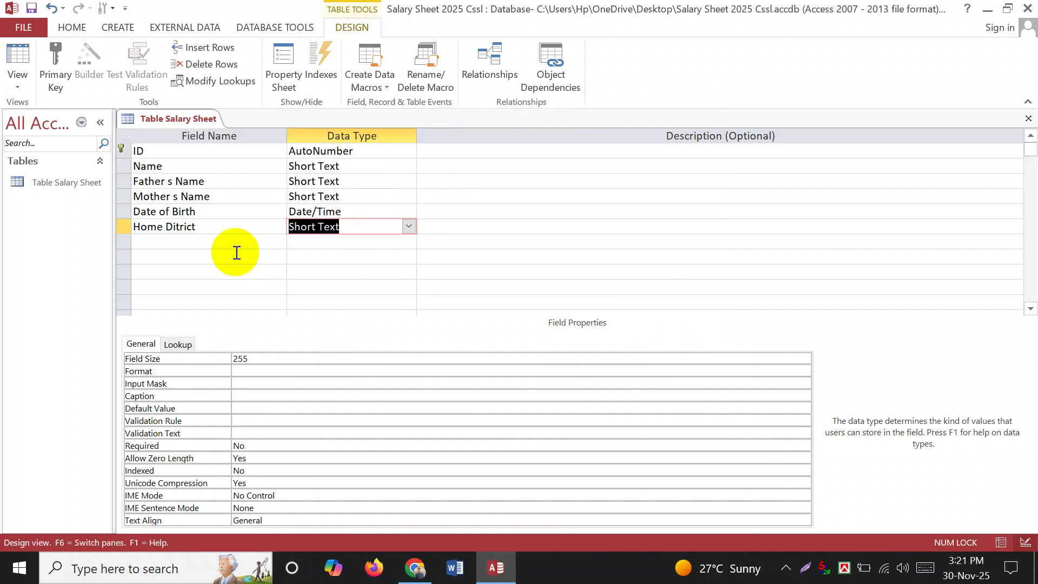
- Add a field named "Basic" below Home Ditrict with the Number data type
{"action": "left_click", "coordinate": [210, 242]}
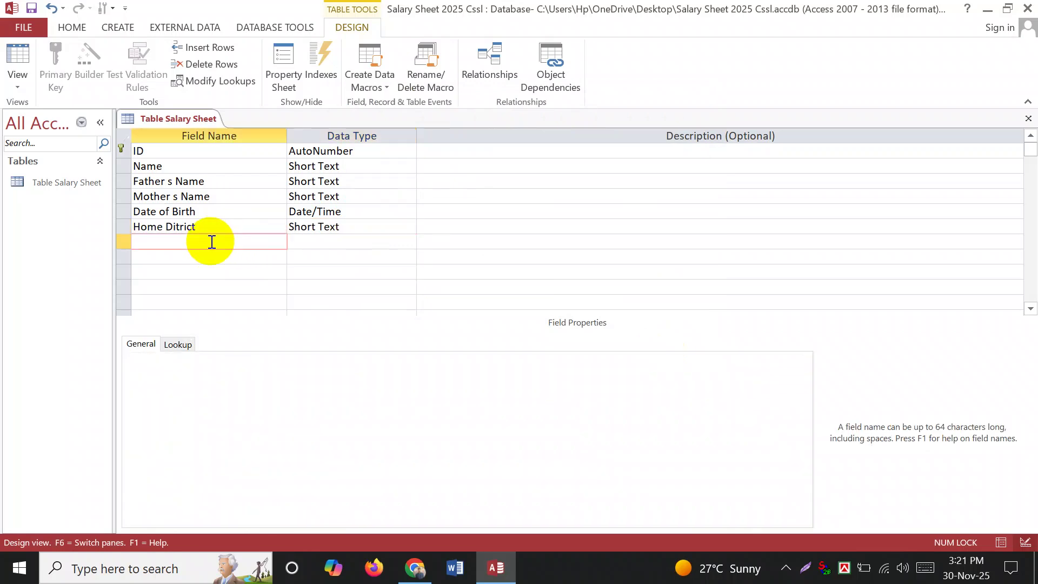
{"action": "type", "text": "Basic"}
{"action": "key", "text": "Tab"}
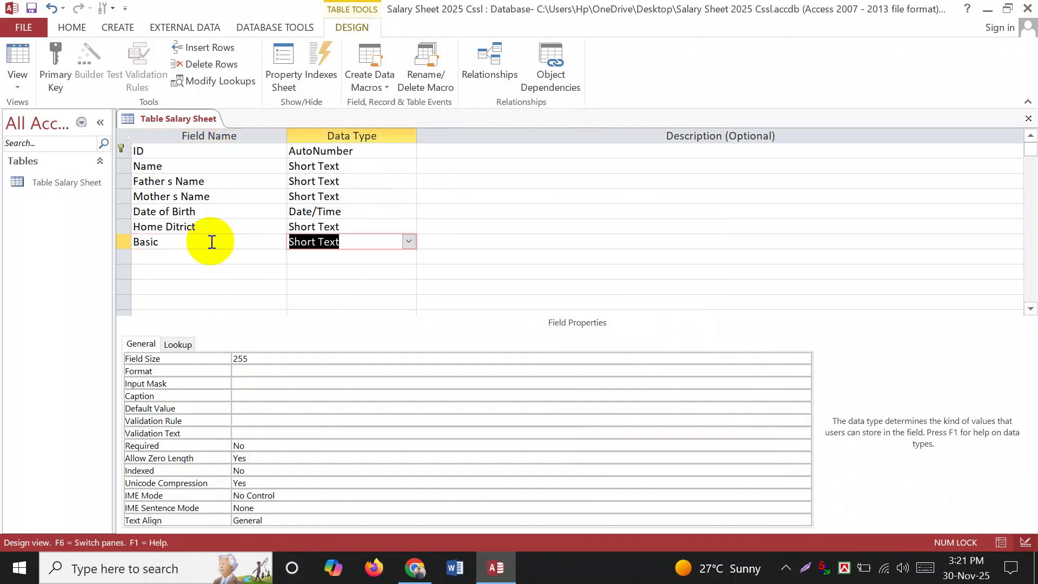
{"action": "left_click", "coordinate": [406, 243]}
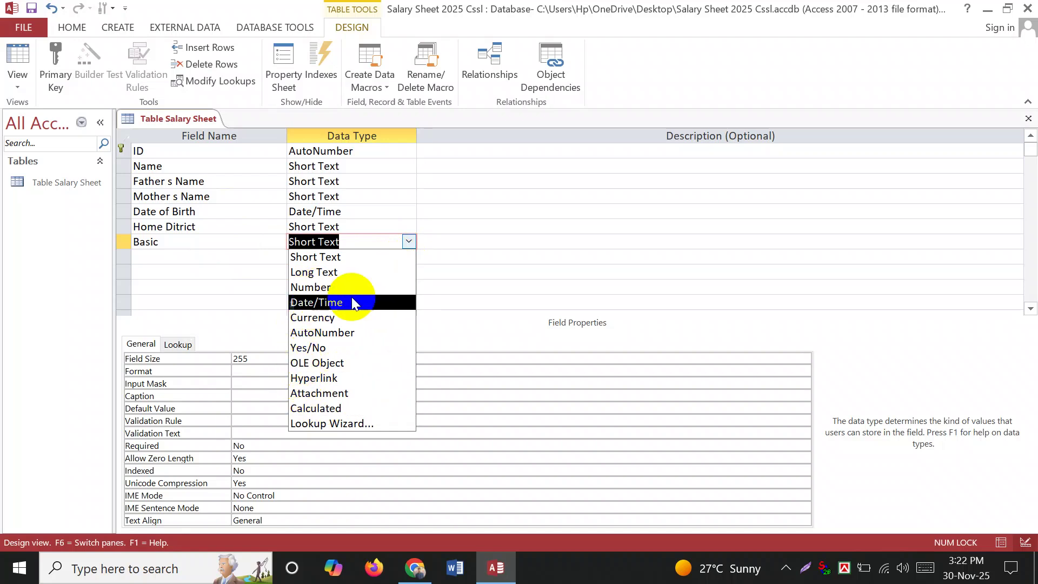
{"action": "left_click", "coordinate": [329, 287]}
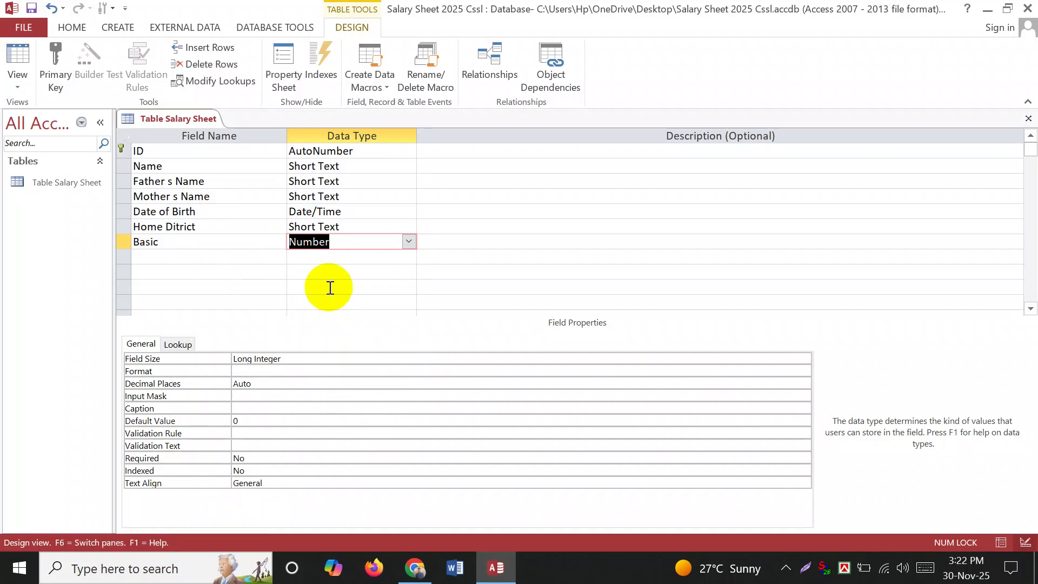
- Add a field named "H R 15%" below Basic and copy its name to the clipboard
{"action": "left_click", "coordinate": [179, 257]}
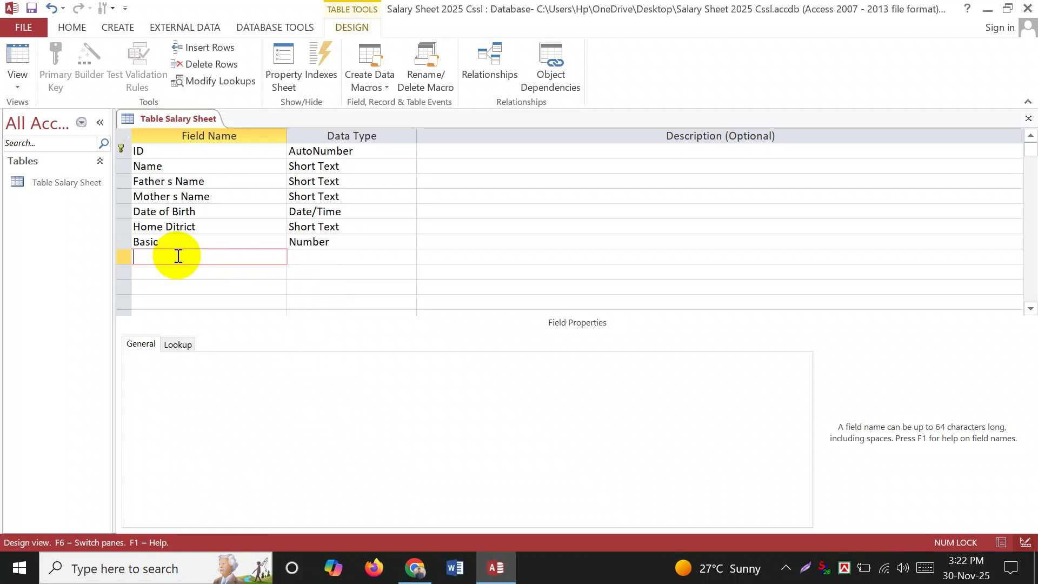
{"action": "type", "text": "H R 15%"}
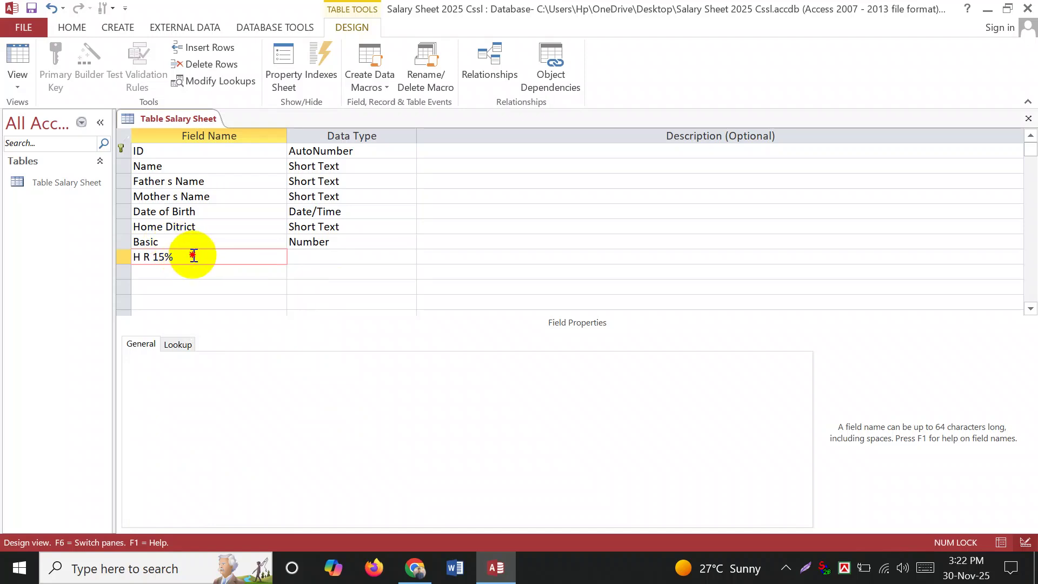
{"action": "left_click_drag", "start_coordinate": [197, 257], "coordinate": [117, 256]}
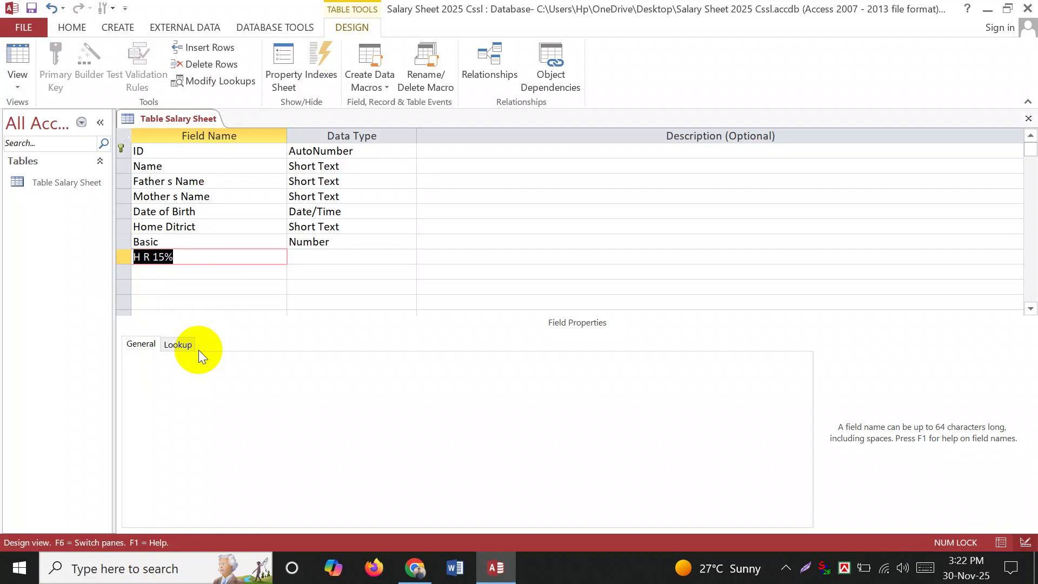
- Clear all entries from the Windows clipboard history and close it
{"action": "key", "text": "super+v"}
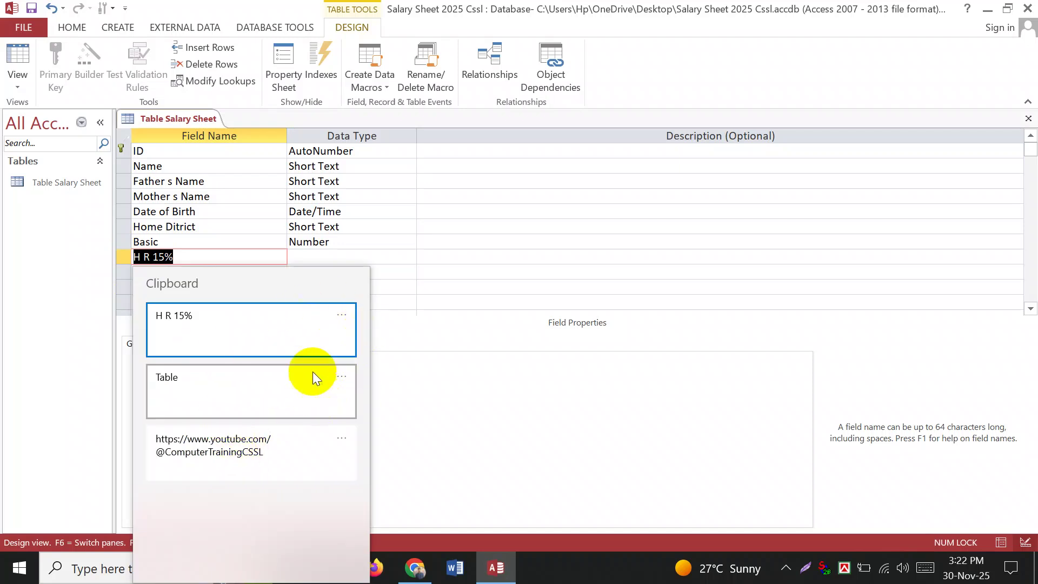
{"action": "left_click", "coordinate": [342, 314]}
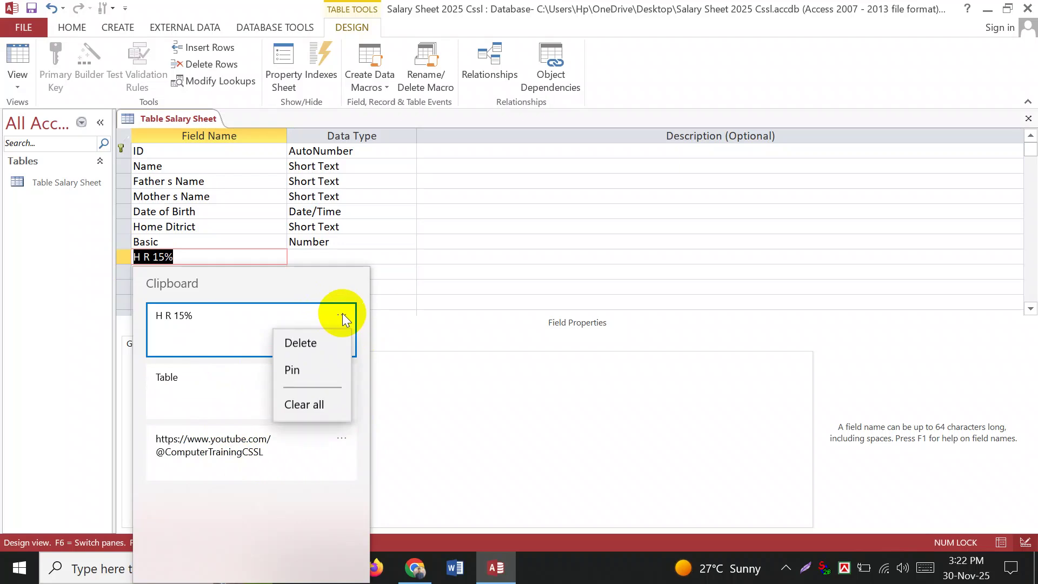
{"action": "left_click", "coordinate": [296, 407]}
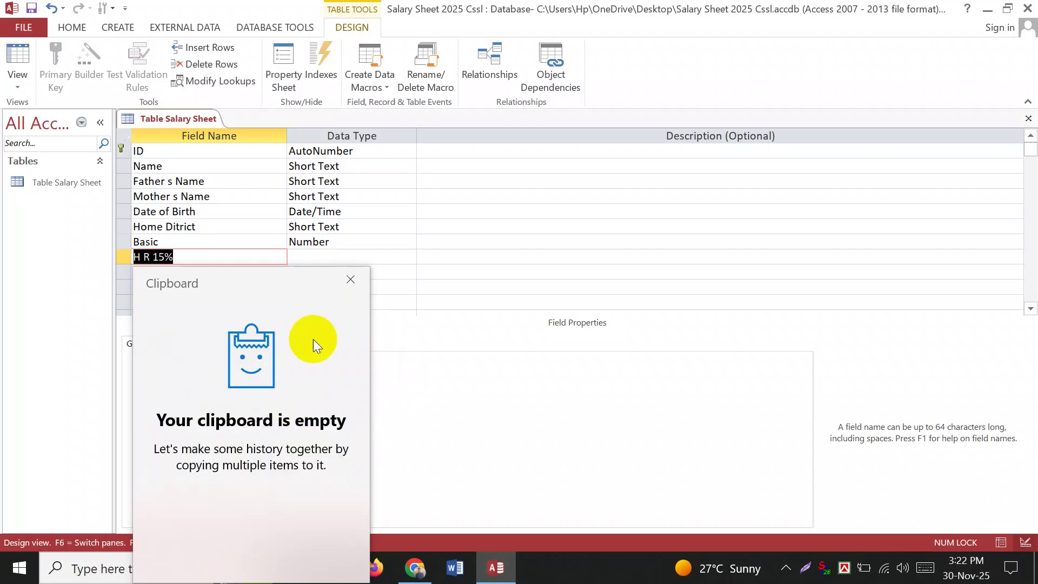
{"action": "left_click", "coordinate": [184, 248]}
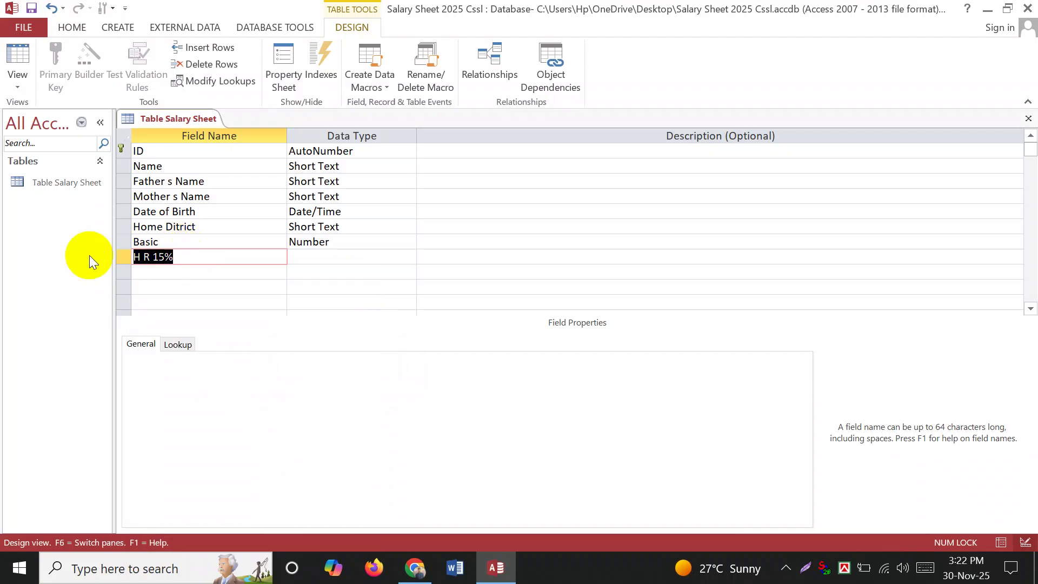
- Copy the selected H R 15% field name again and check it in the clipboard history
{"action": "key", "text": "ctrl+c"}
{"action": "key", "text": "super+v"}
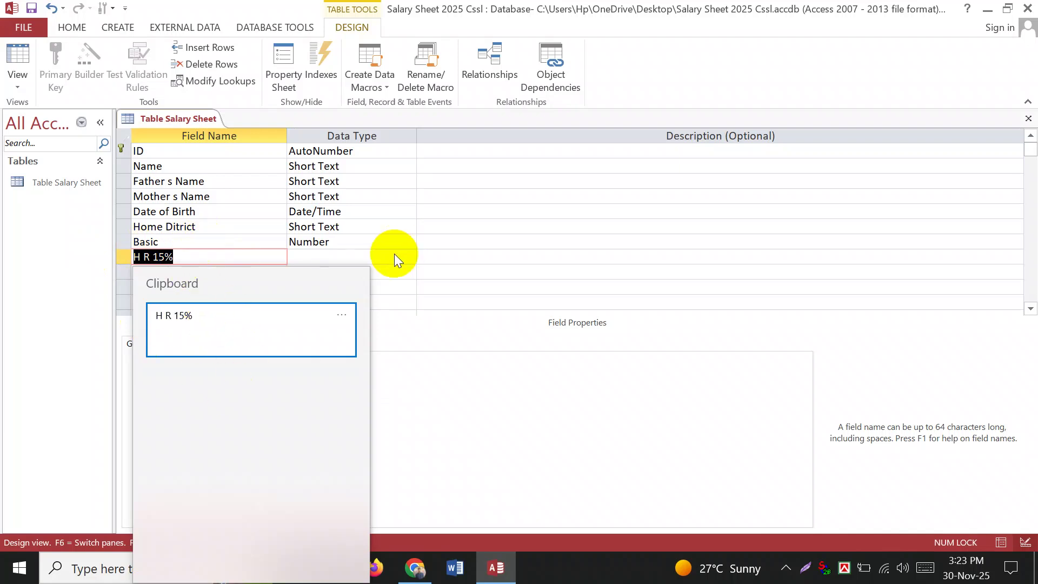
{"action": "left_click", "coordinate": [361, 251]}
- Set the H R 15% field's data type to Calculated with the expression =[Basic]*.15
{"action": "left_click", "coordinate": [361, 251]}
{"action": "left_click", "coordinate": [410, 257]}
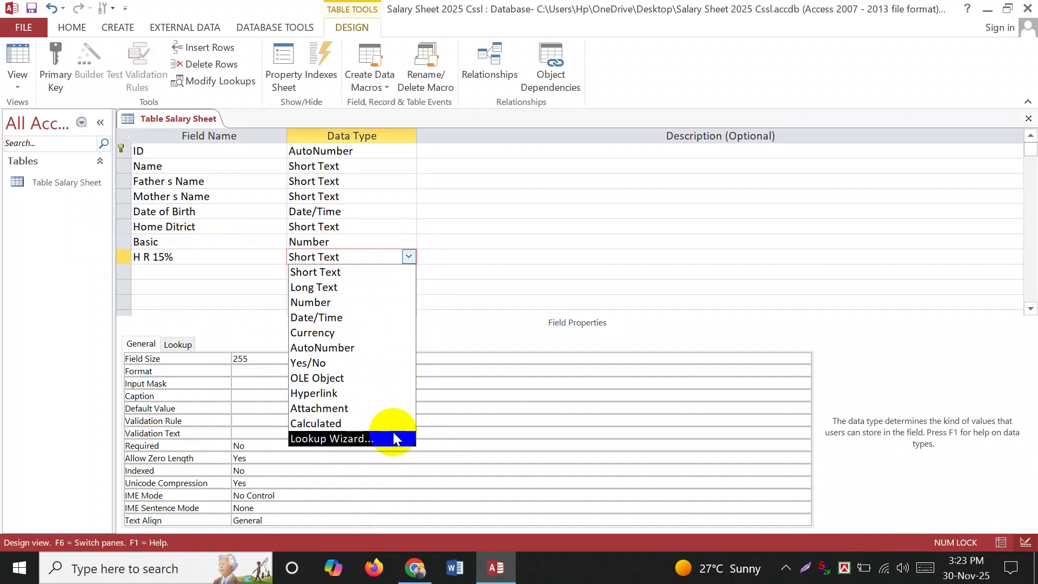
{"action": "left_click", "coordinate": [367, 424]}
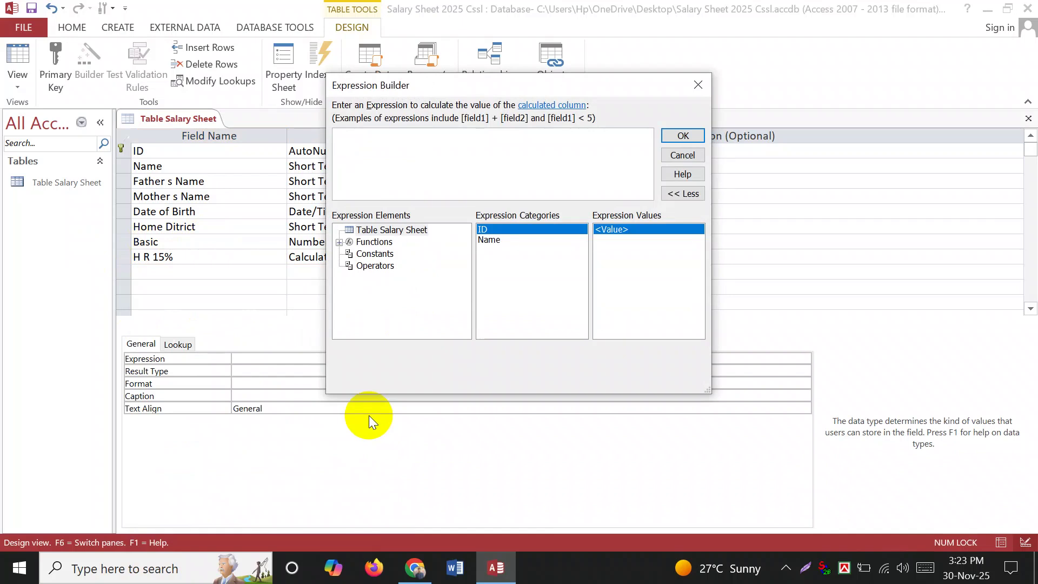
{"action": "type", "text": "=[Basic]*.15"}
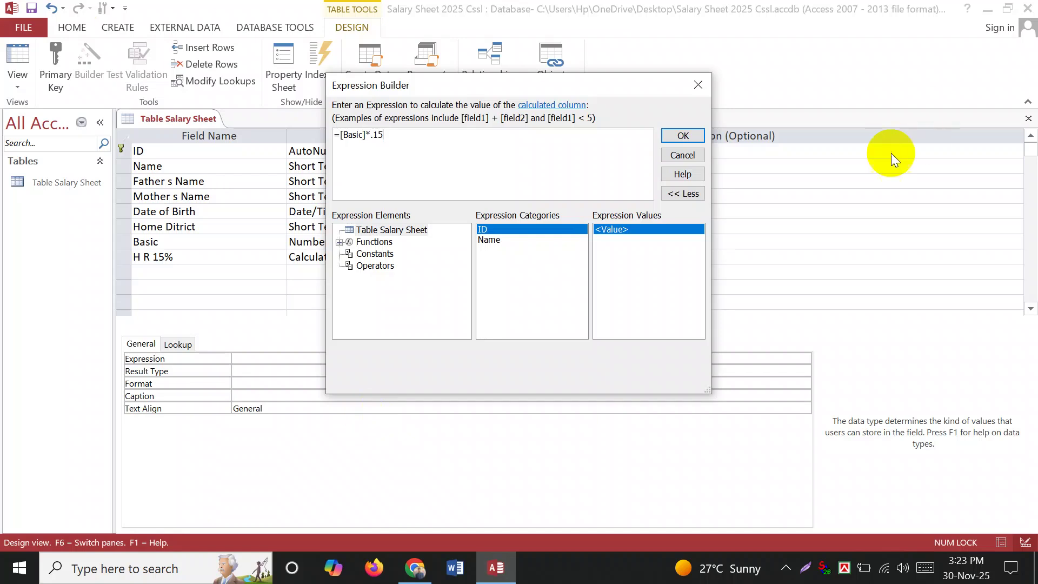
{"action": "left_click", "coordinate": [696, 135]}
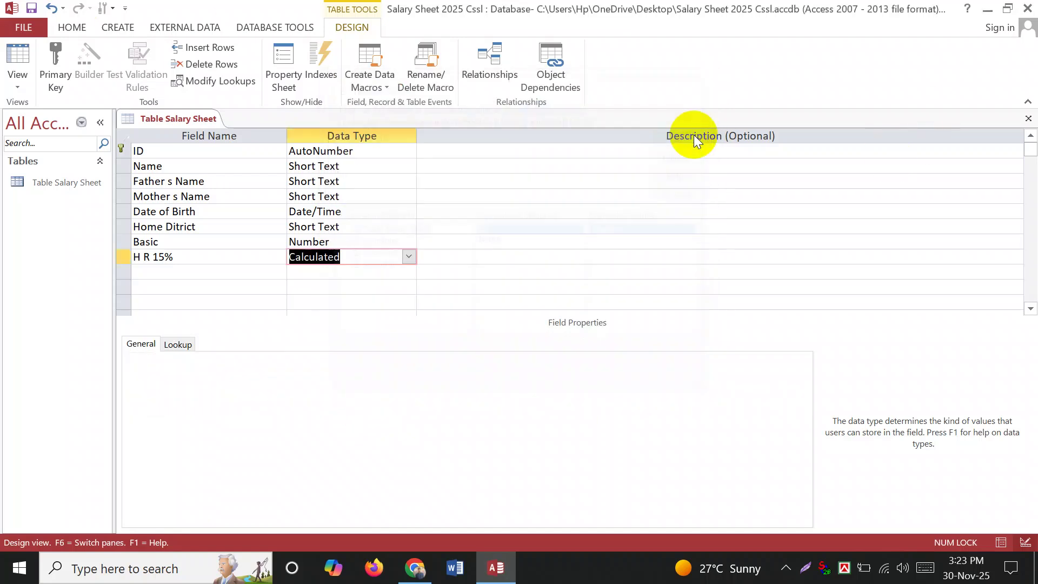
- Add a field named "Medical 12%" below H R 15% and set its data type to Calculated
{"action": "left_click", "coordinate": [199, 274]}
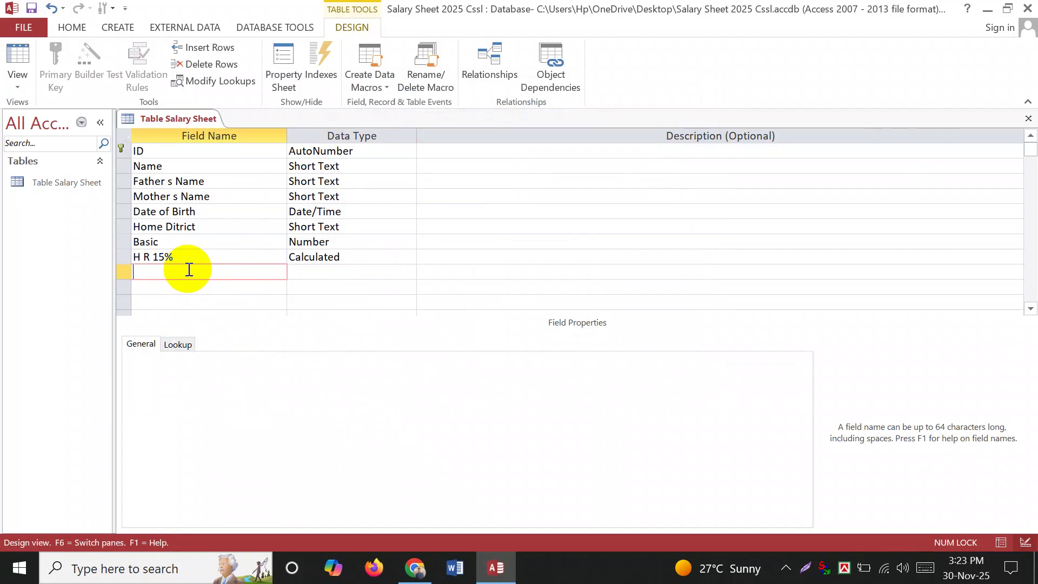
{"action": "type", "text": "Medical 12%"}
{"action": "left_click", "coordinate": [335, 272]}
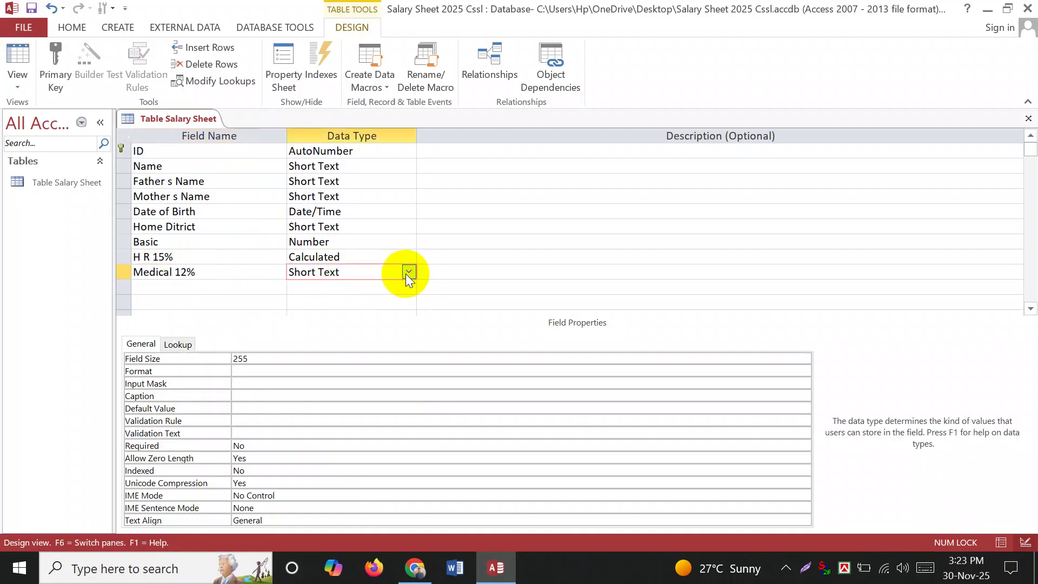
{"action": "left_click", "coordinate": [408, 272]}
{"action": "left_click", "coordinate": [362, 440]}
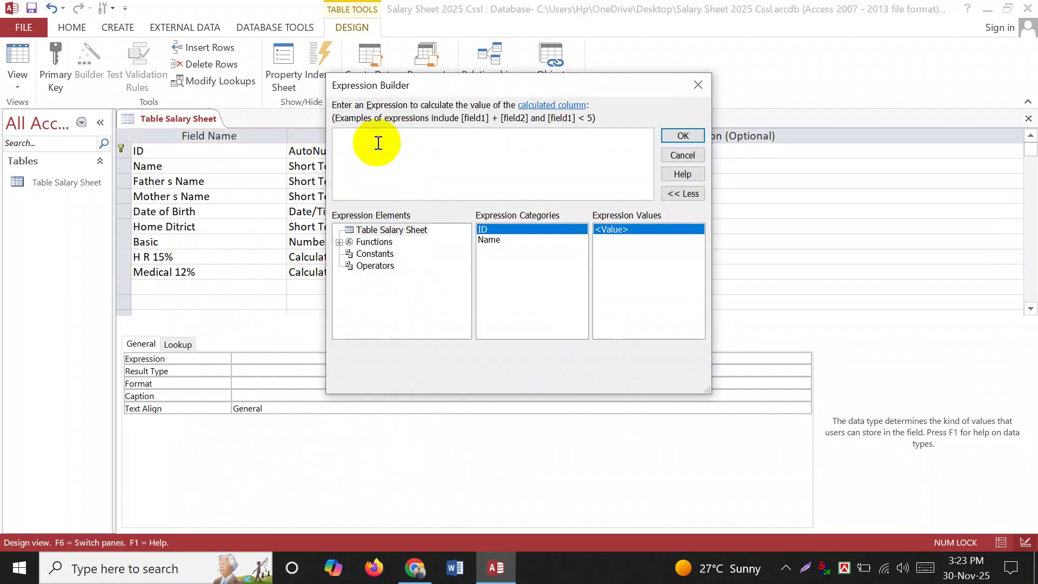
- Give Medical 12% the expression =[Basic]*.12, copying the =[Basic]* part to the clipboard for reuse
{"action": "type", "text": "=[Basic]*"}
{"action": "left_click_drag", "start_coordinate": [414, 145], "coordinate": [323, 119]}
{"action": "key", "text": "super+c"}
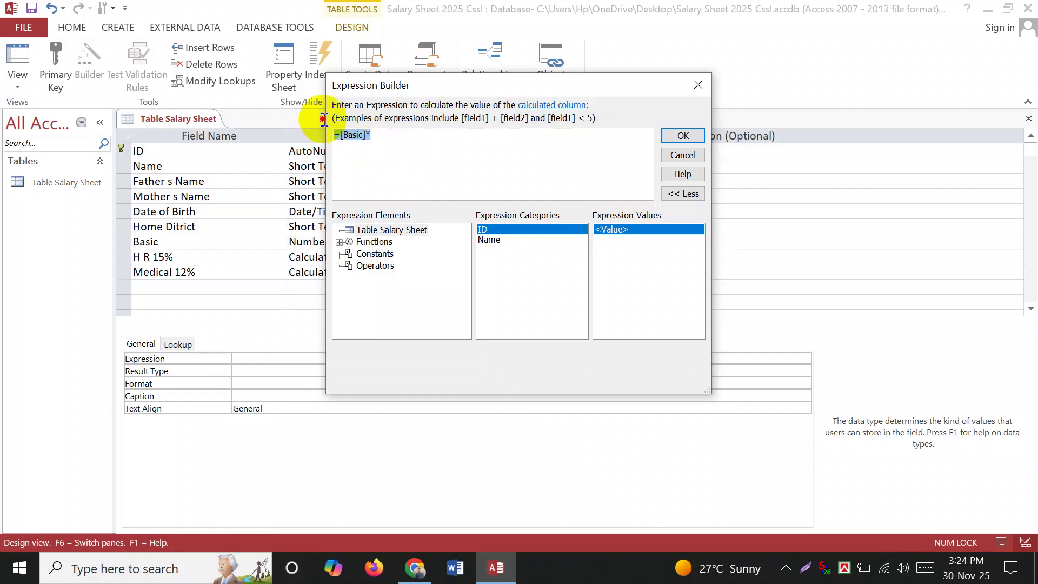
{"action": "left_click", "coordinate": [388, 137]}
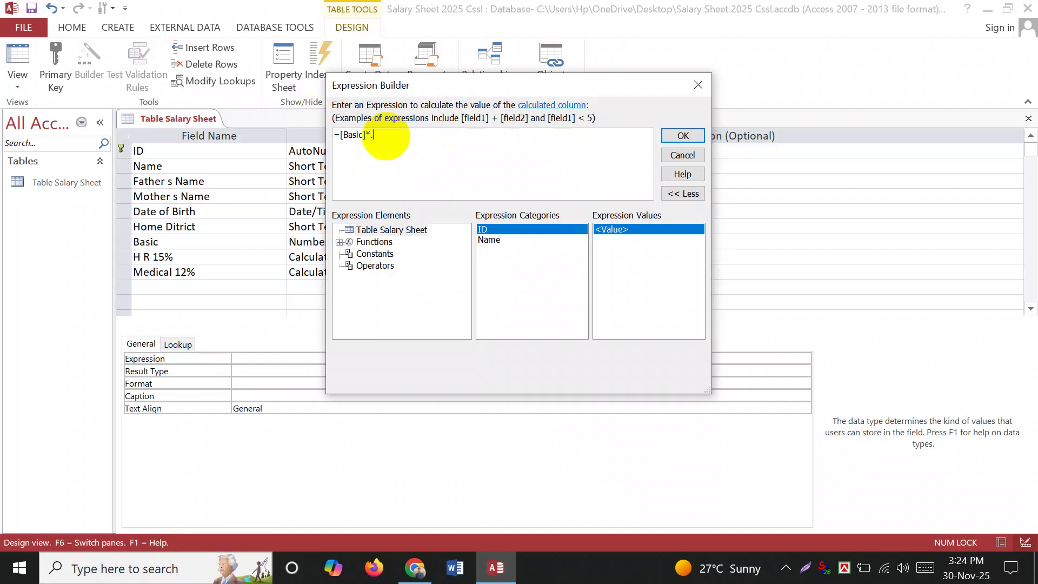
{"action": "type", "text": ".12"}
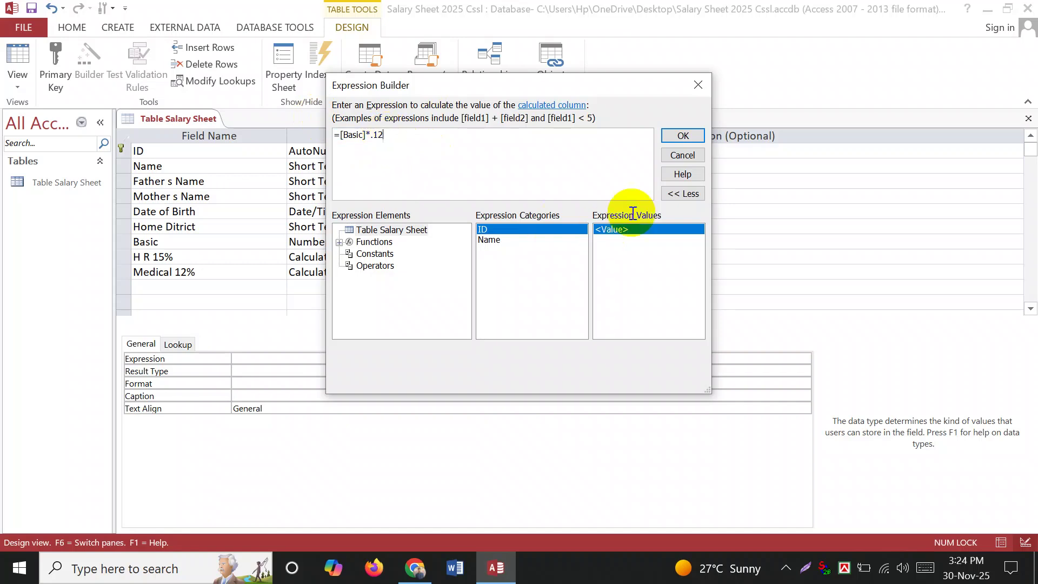
{"action": "left_click", "coordinate": [696, 135]}
- Add a field named "Pf 10%" below Medical 12% and copy its name to the clipboard
{"action": "left_click", "coordinate": [263, 287]}
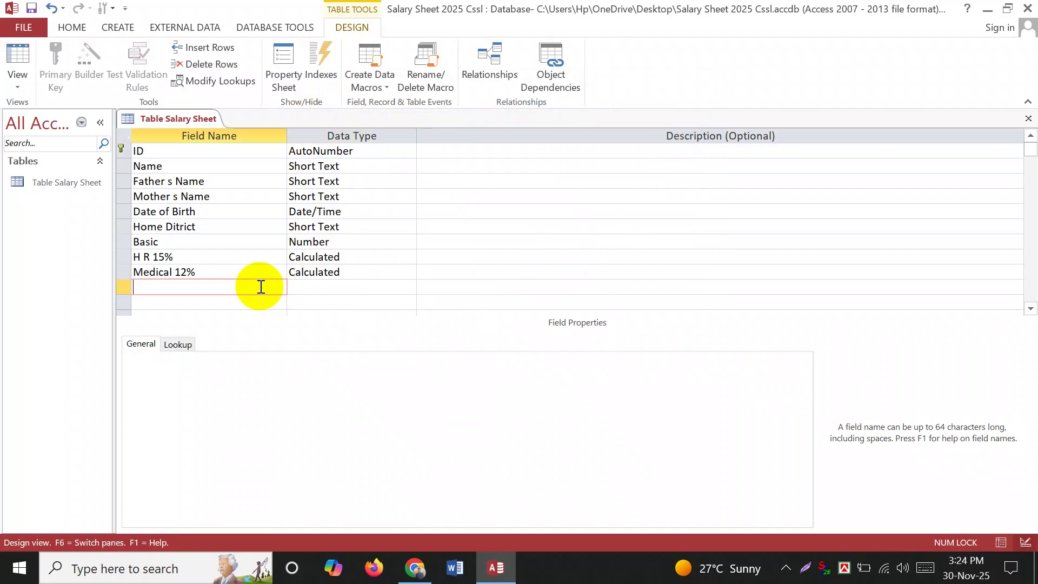
{"action": "type", "text": "Pf 10%"}
{"action": "left_click", "coordinate": [131, 279]}
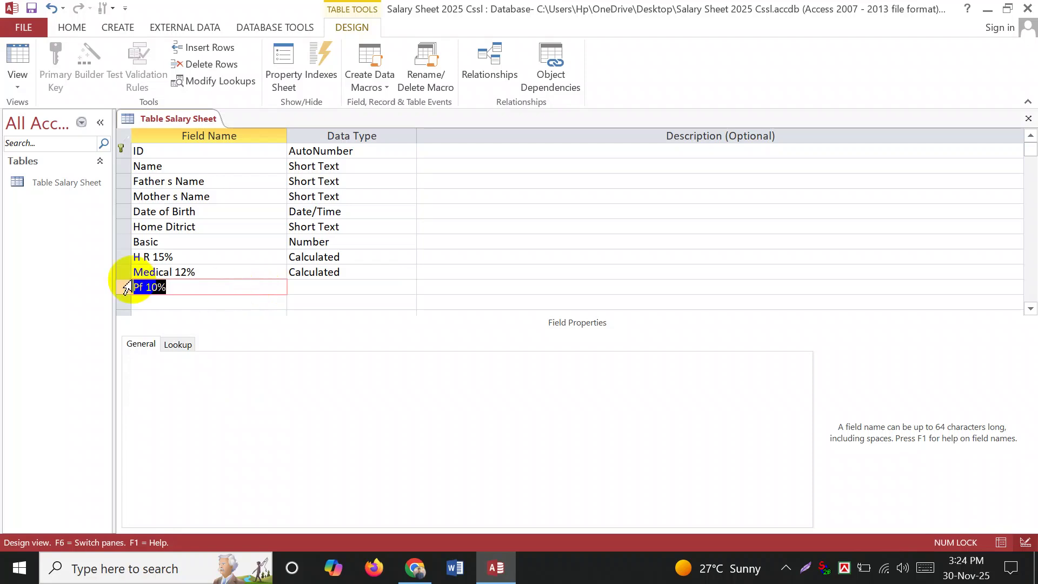
- Set the Pf 10% field's data type to Calculated with the expression =[Basic]*.10, reusing the copied =[Basic]* from the clipboard history
{"action": "left_click", "coordinate": [343, 287]}
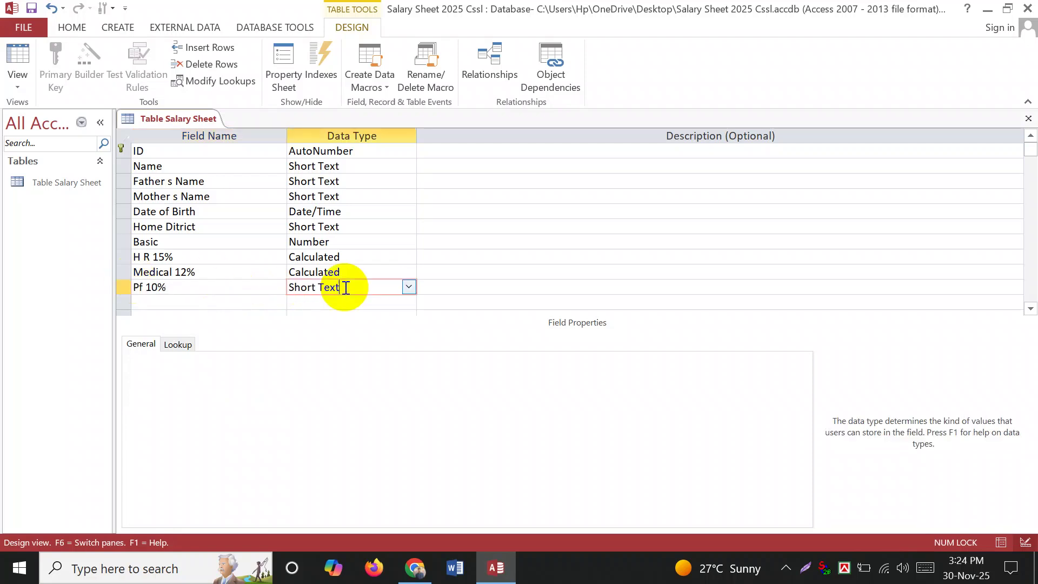
{"action": "left_click", "coordinate": [409, 287]}
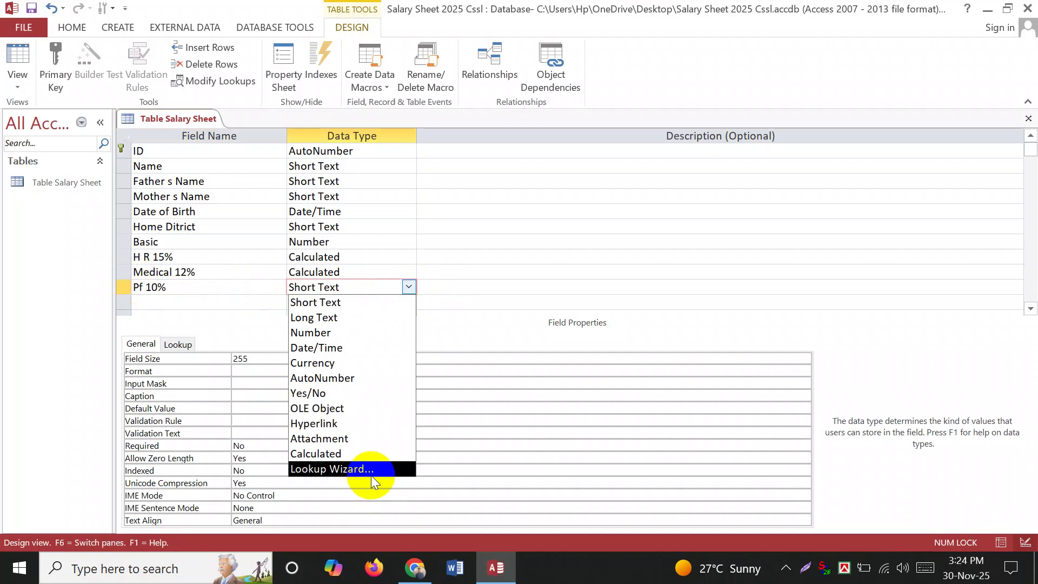
{"action": "left_click", "coordinate": [357, 455]}
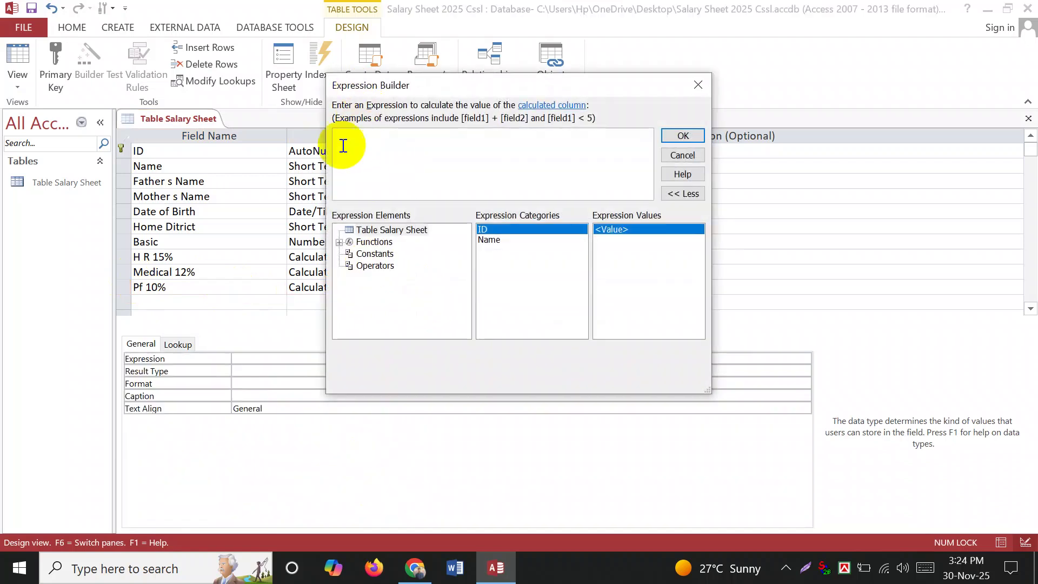
{"action": "key", "text": "super+v"}
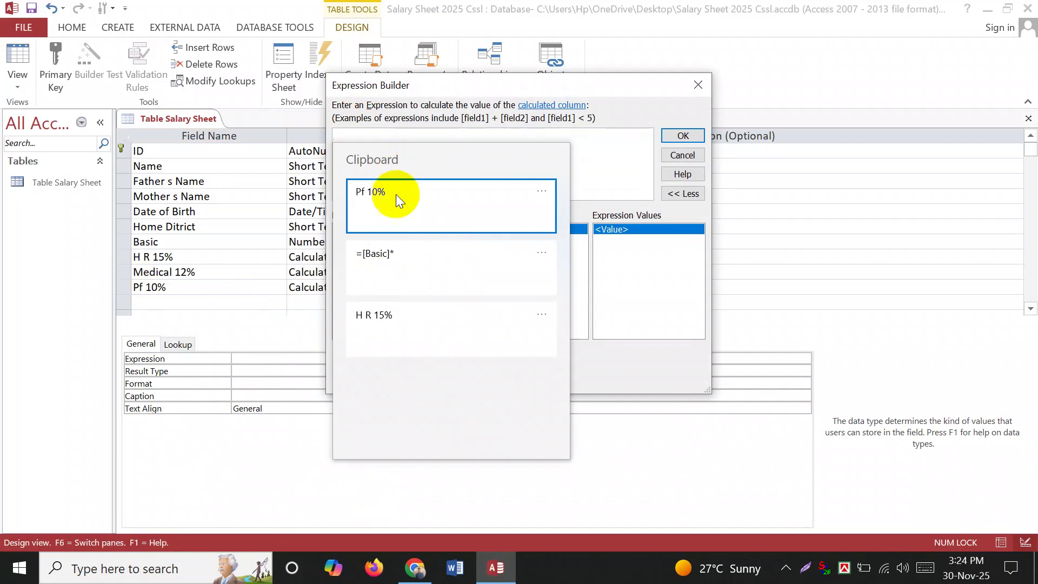
{"action": "left_click", "coordinate": [392, 269]}
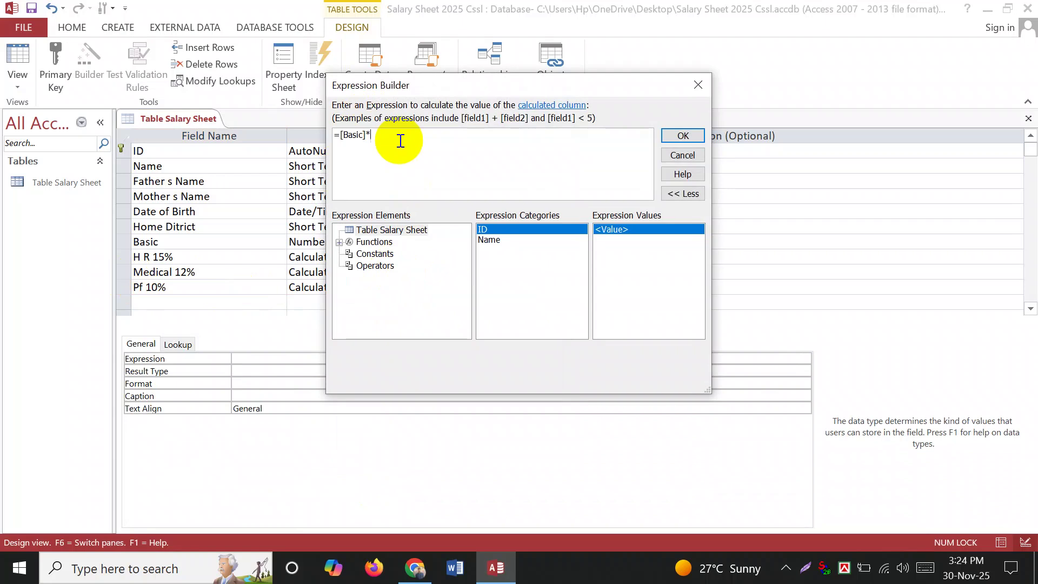
{"action": "type", "text": ".10"}
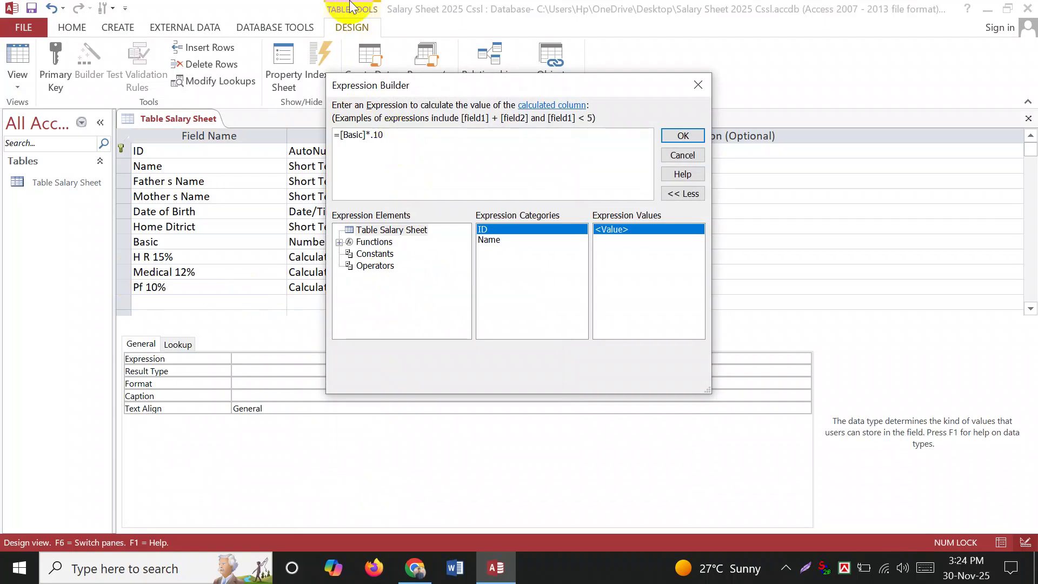
{"action": "left_click", "coordinate": [684, 136]}
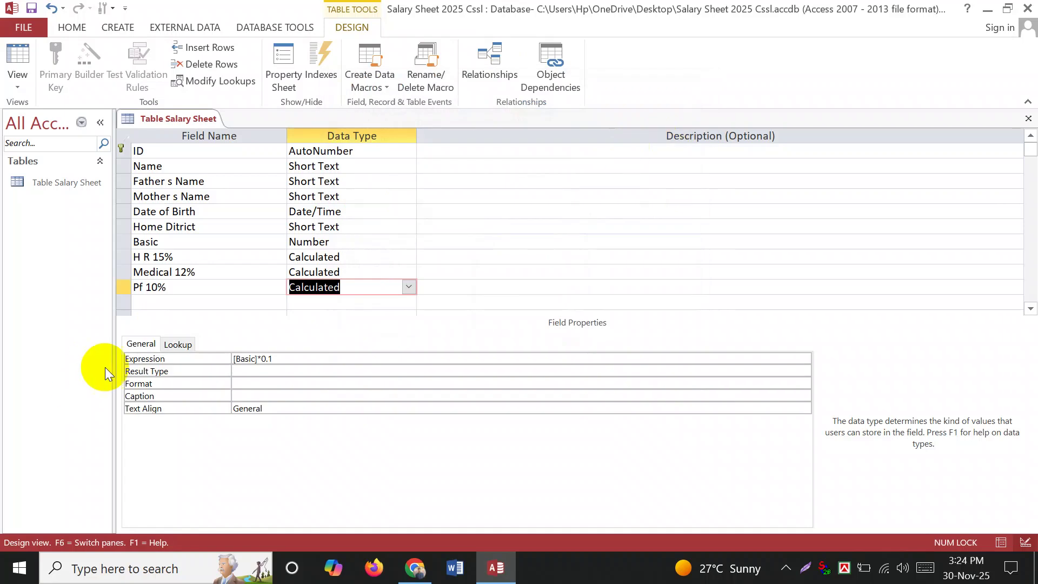
- Add a field named "Net Pay" below Pf 10%
{"action": "left_click", "coordinate": [155, 302]}
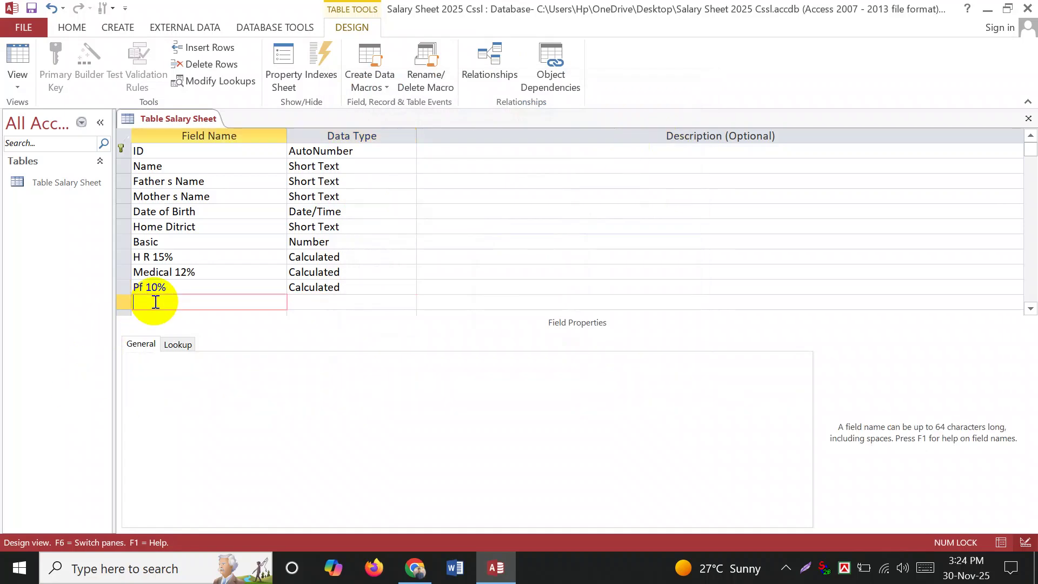
{"action": "type", "text": "Net Pay"}
{"action": "left_click", "coordinate": [329, 298]}
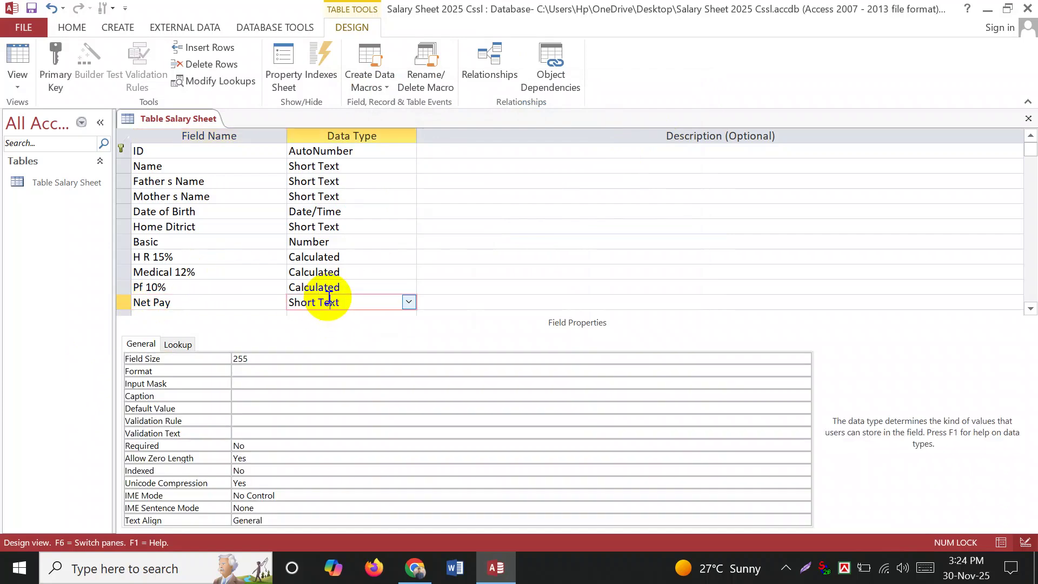
{"action": "left_click", "coordinate": [409, 301]}
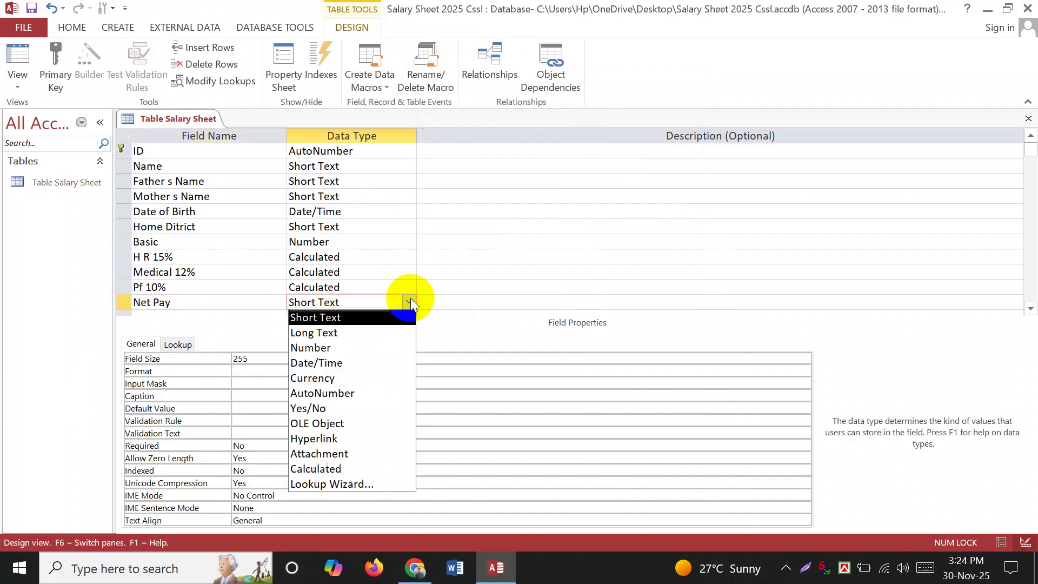
{"action": "left_click", "coordinate": [375, 470]}
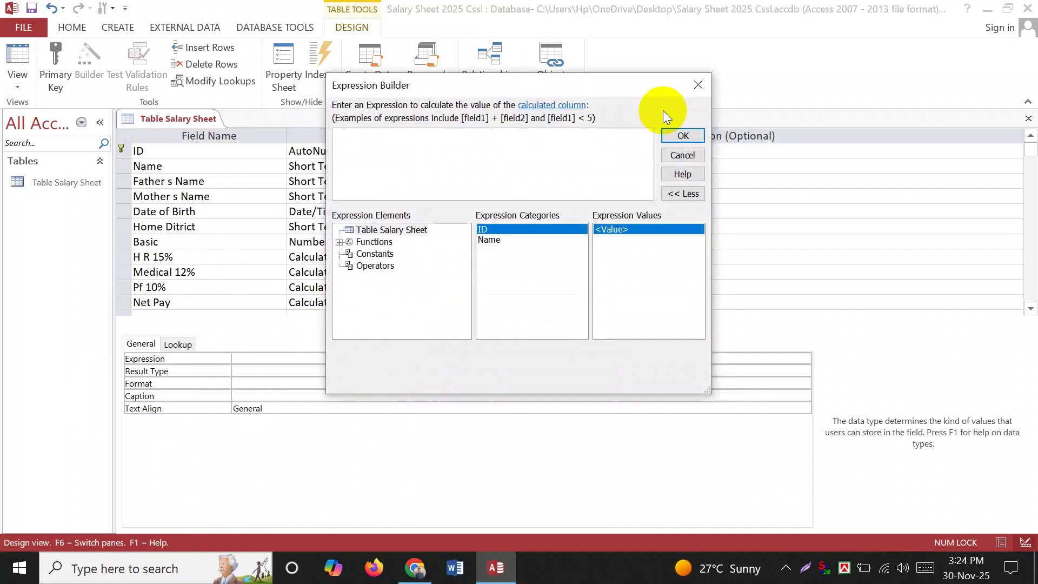
{"action": "left_click", "coordinate": [703, 86]}
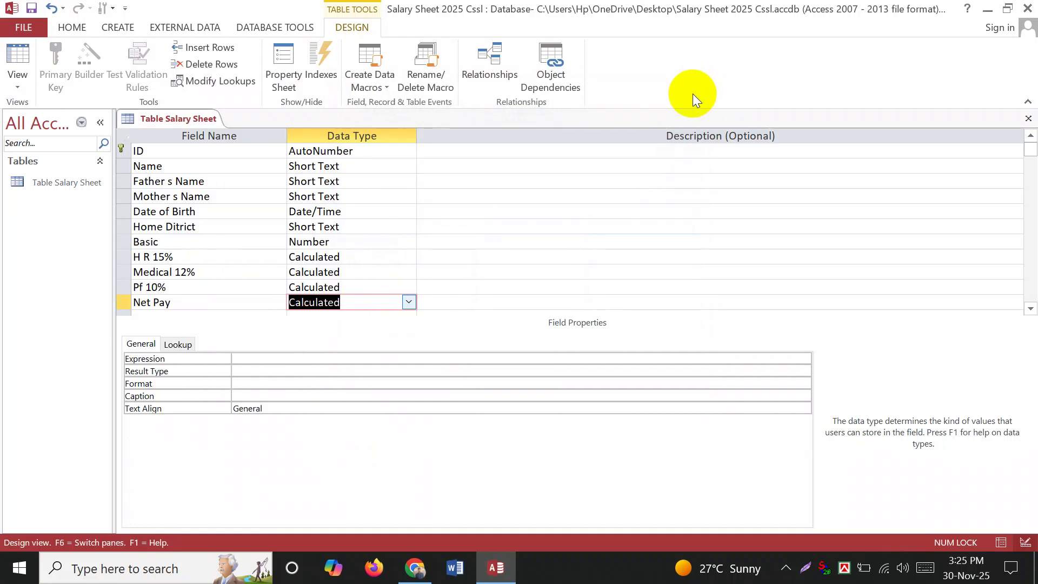
{"action": "left_click", "coordinate": [409, 302]}
{"action": "left_click", "coordinate": [368, 468]}
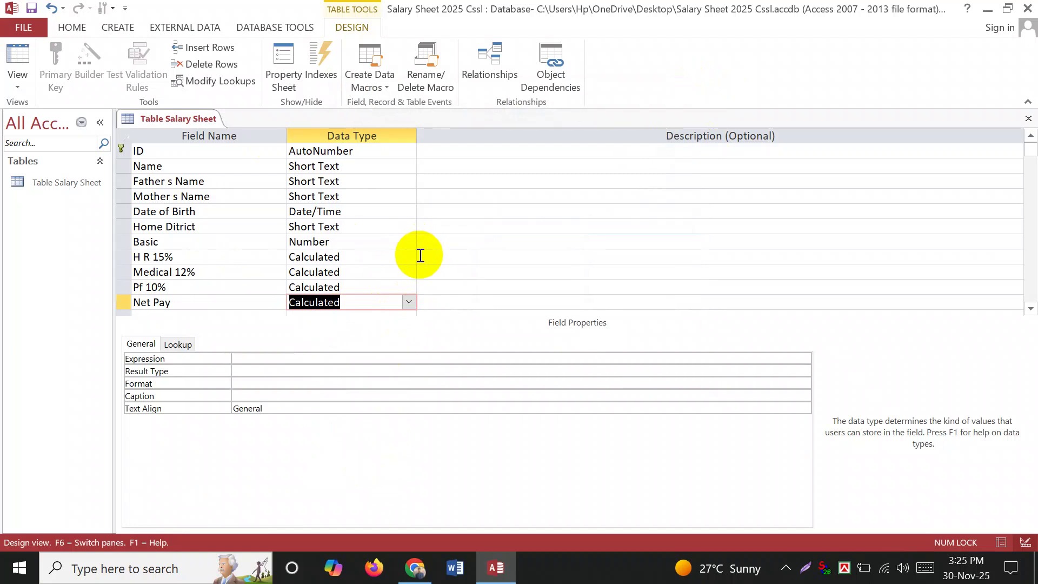
{"action": "left_click", "coordinate": [409, 304]}
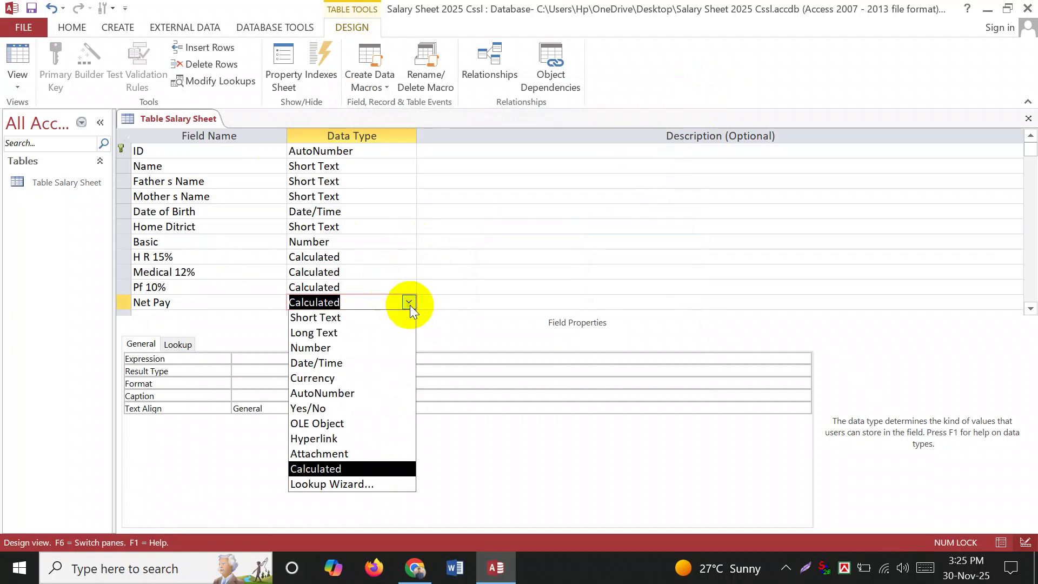
{"action": "left_click", "coordinate": [375, 347]}
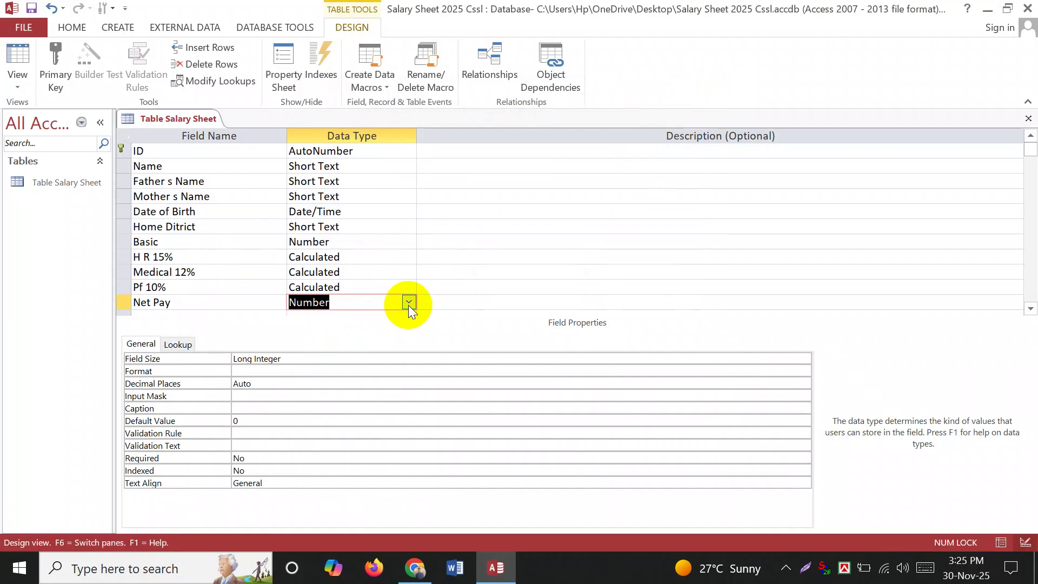
- Set Net Pay's data type to Calculated and start its expression with =[Basic]+[H R 15%], reusing the copied entries from the clipboard history
{"action": "left_click", "coordinate": [407, 305]}
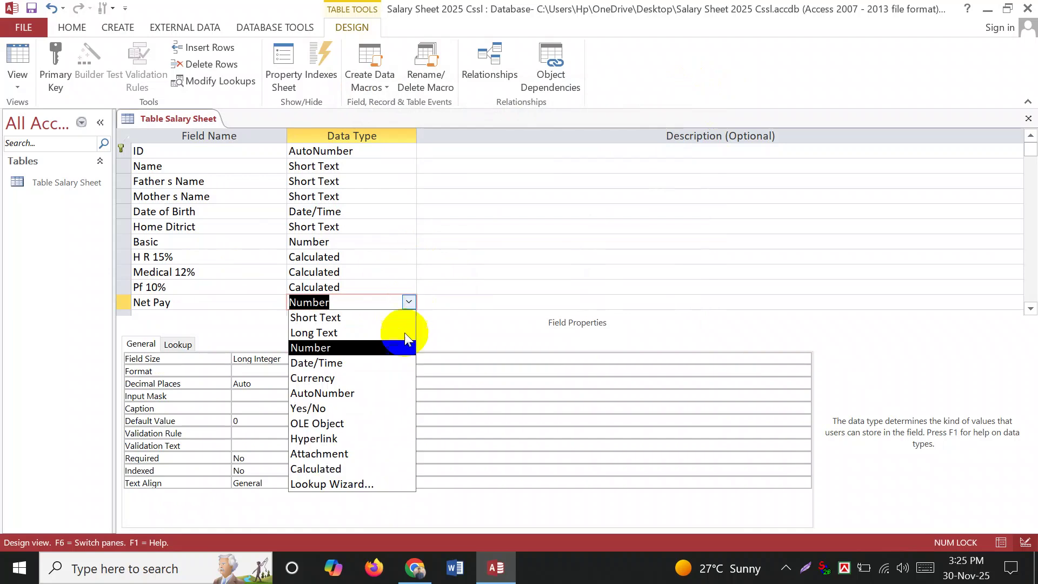
{"action": "left_click", "coordinate": [378, 470]}
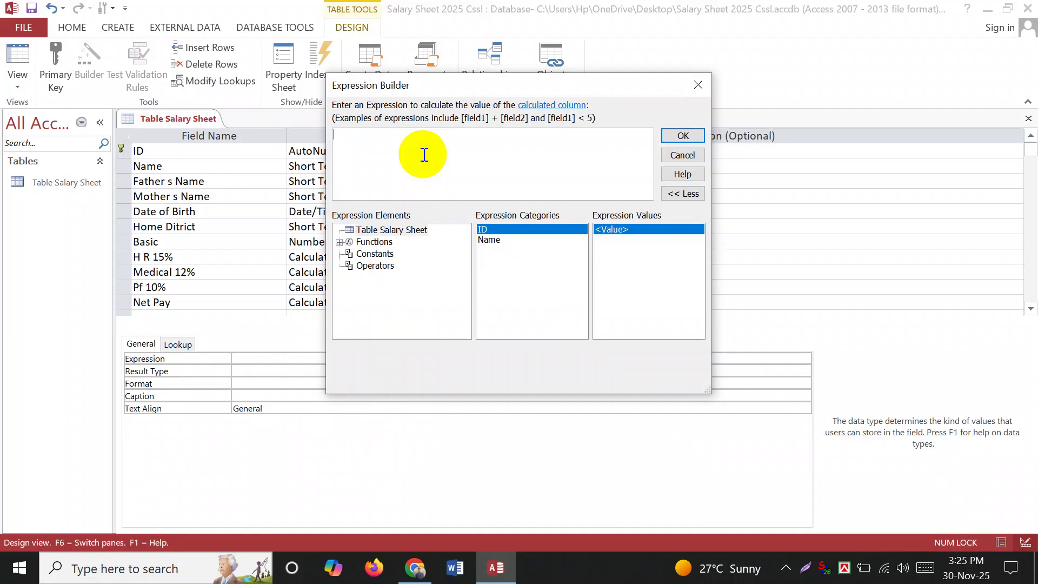
{"action": "key", "text": "super+v"}
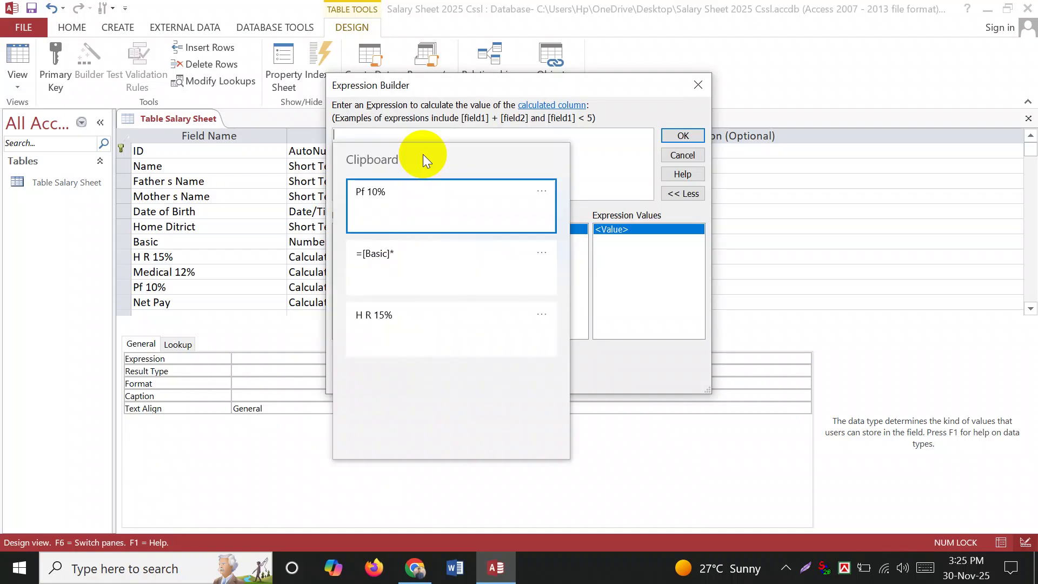
{"action": "left_click", "coordinate": [443, 260]}
{"action": "key", "text": "BackSpace"}
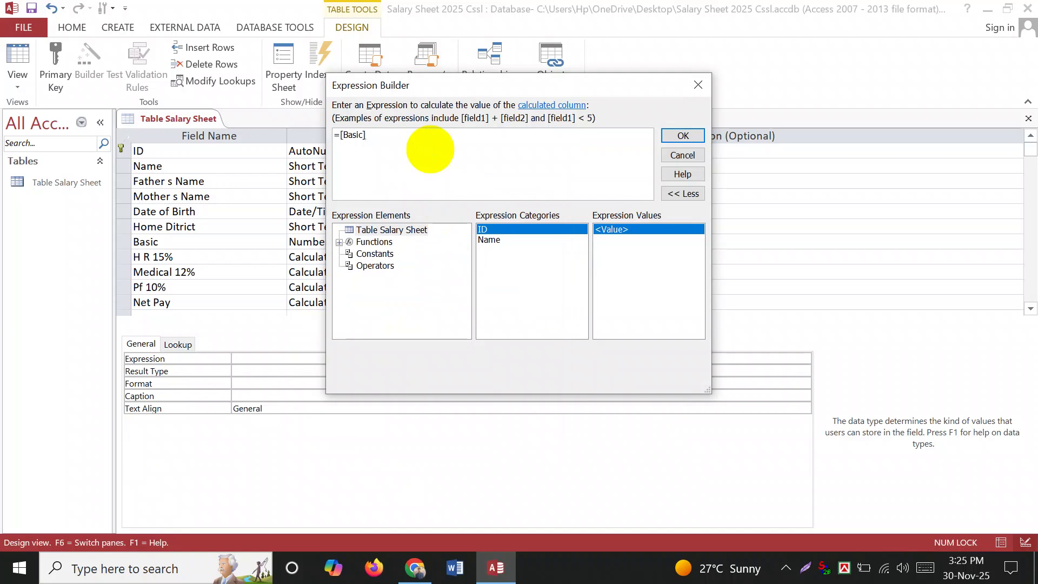
{"action": "type", "text": "+["}
{"action": "key", "text": "super+v"}
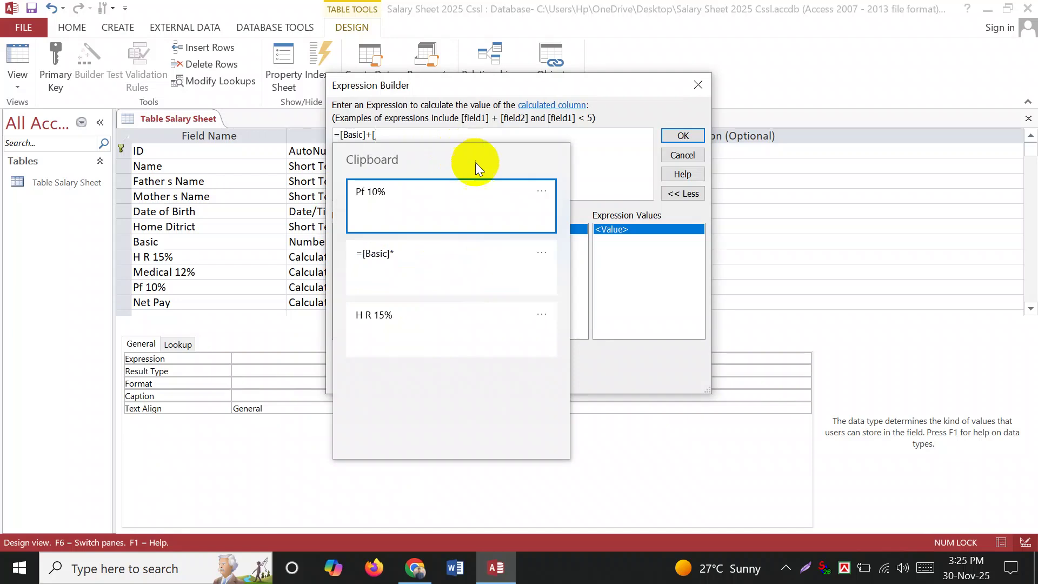
{"action": "left_click", "coordinate": [417, 323]}
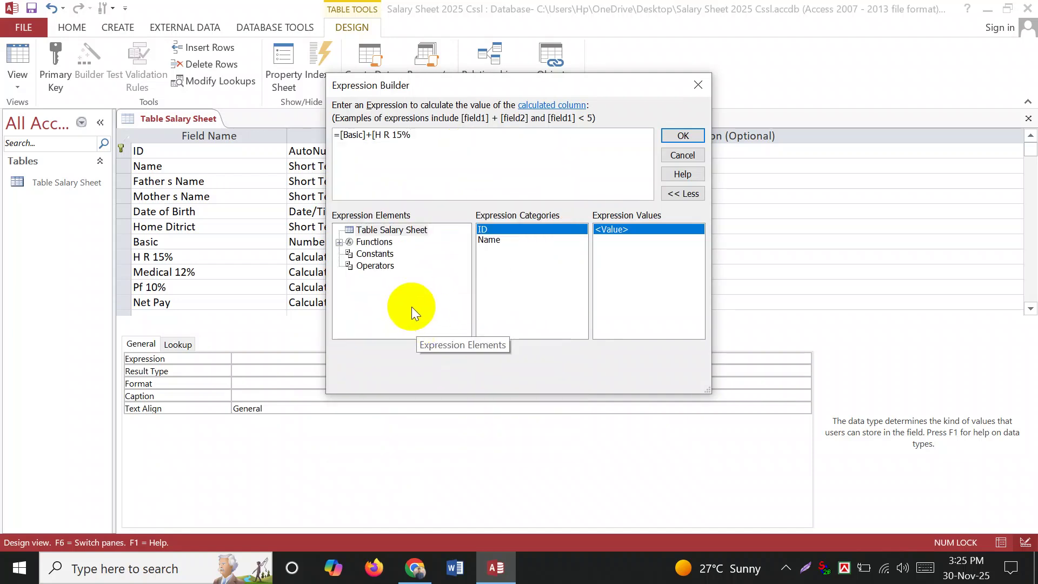
{"action": "type", "text": "]"}
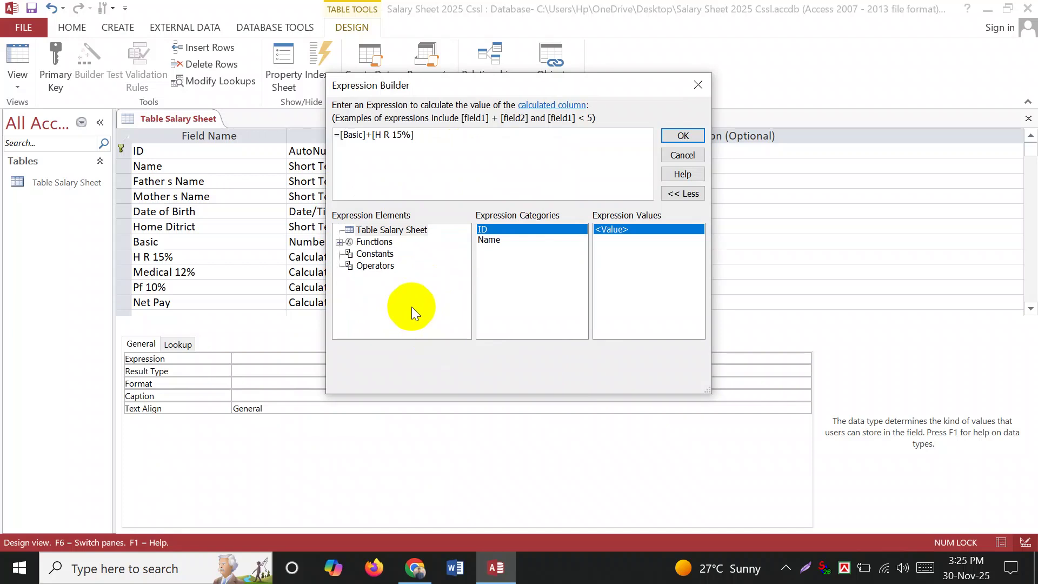
- Append +[Medical 12% to the Net Pay expression and copy the name Medical 12% to the clipboard
{"action": "type", "text": "+"}
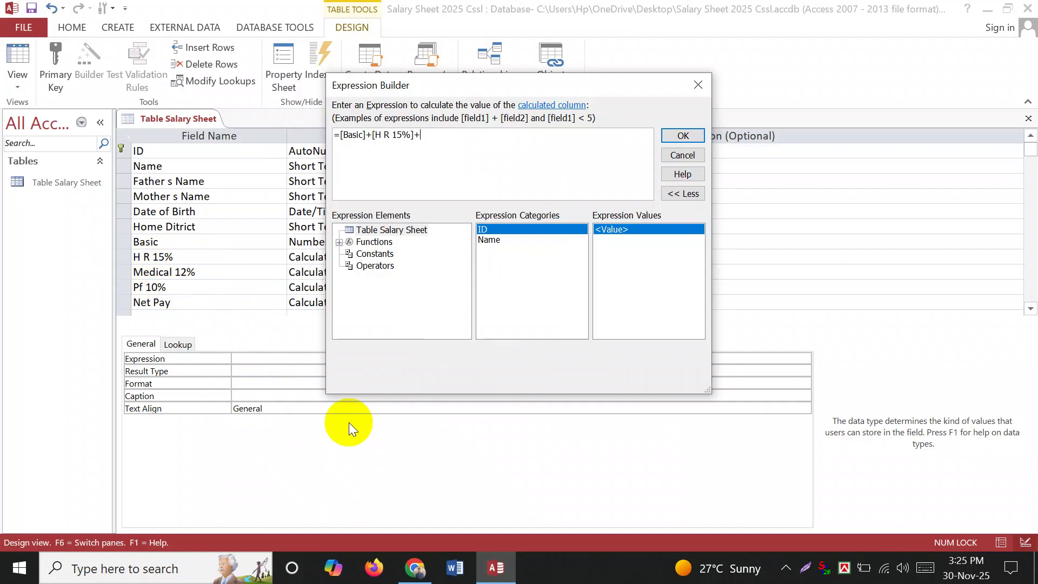
{"action": "type", "text": "["}
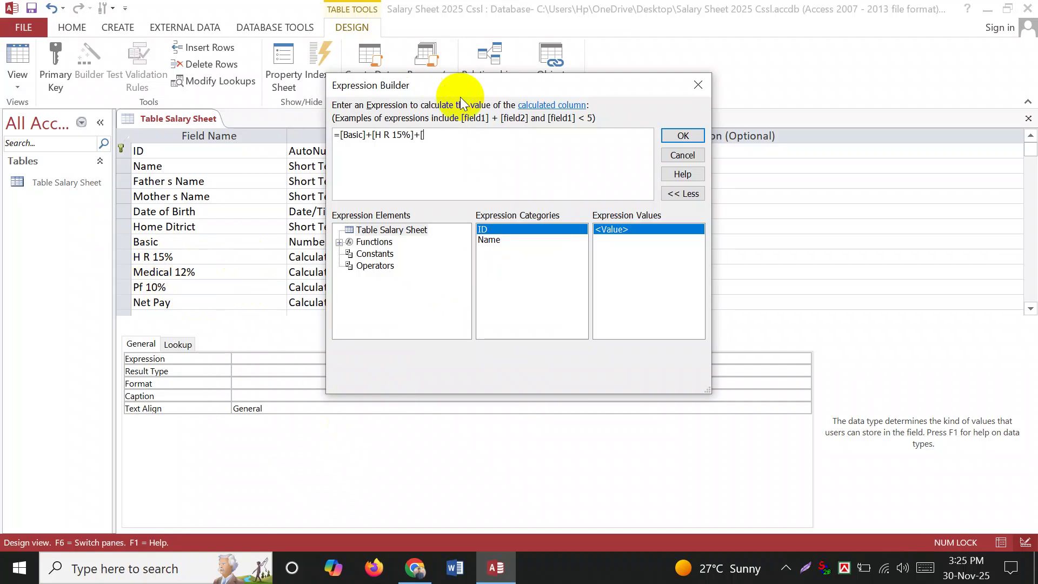
{"action": "key", "text": "super+v"}
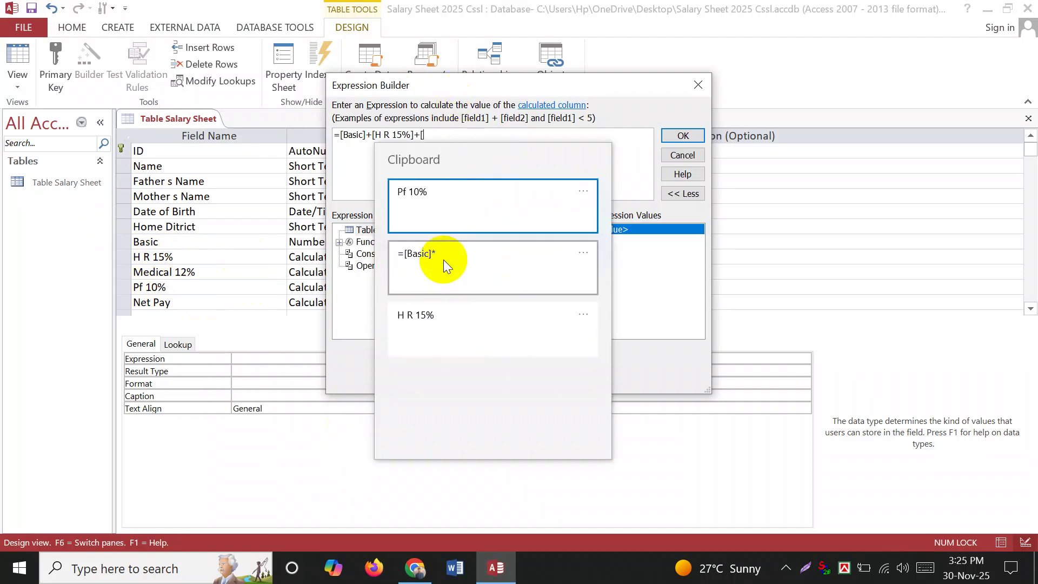
{"action": "left_click", "coordinate": [464, 132]}
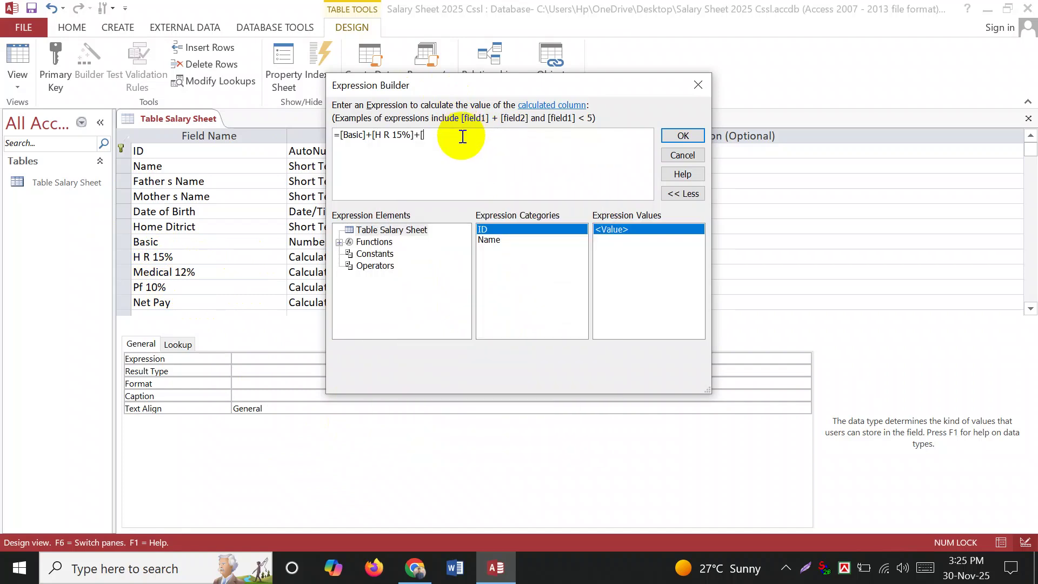
{"action": "type", "text": "Medical 12%"}
{"action": "left_click_drag", "start_coordinate": [474, 137], "coordinate": [424, 135]}
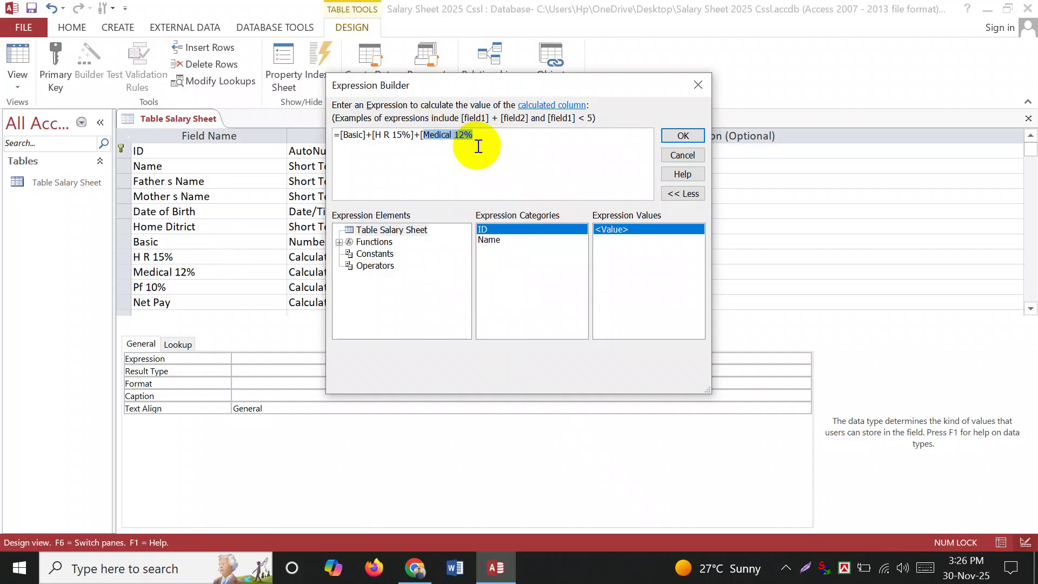
{"action": "left_click", "coordinate": [499, 145]}
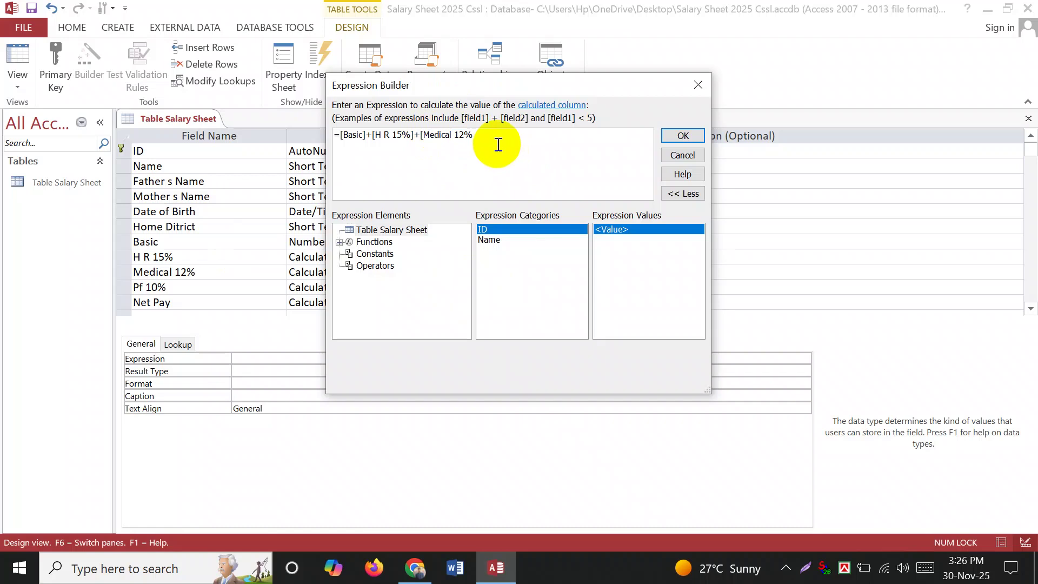
- Complete the Net Pay expression with ]-[Pf 10%], reusing the copied Pf 10% from the clipboard history, and accept it
{"action": "type", "text": "]-["}
{"action": "key", "text": "super+v"}
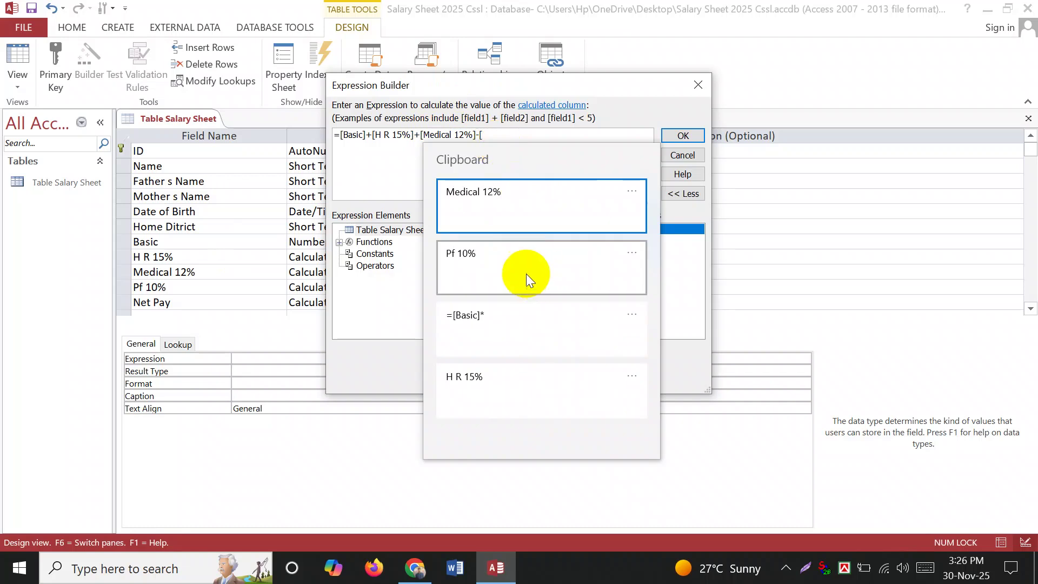
{"action": "left_click", "coordinate": [508, 262]}
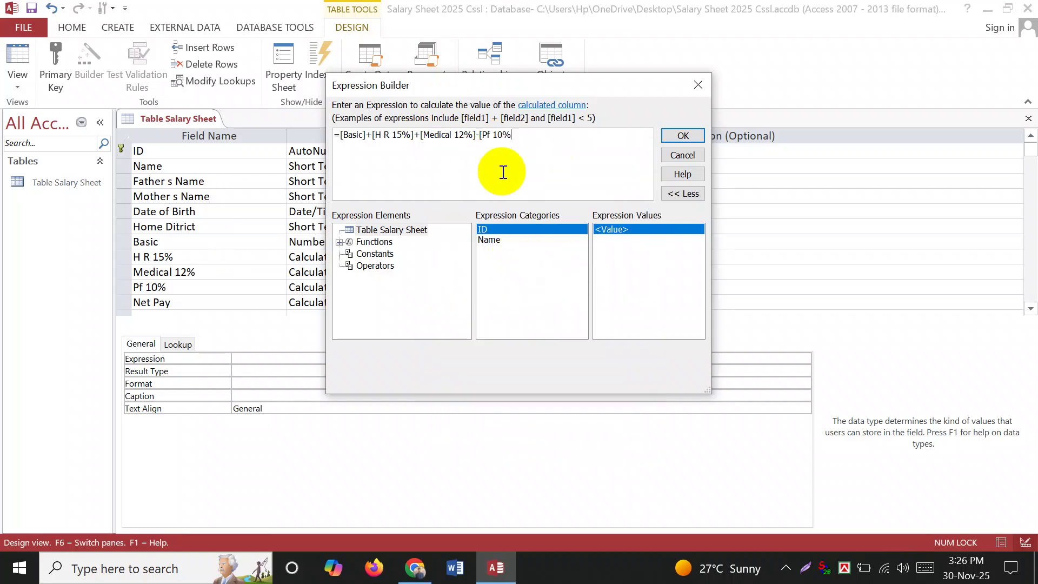
{"action": "type", "text": "]"}
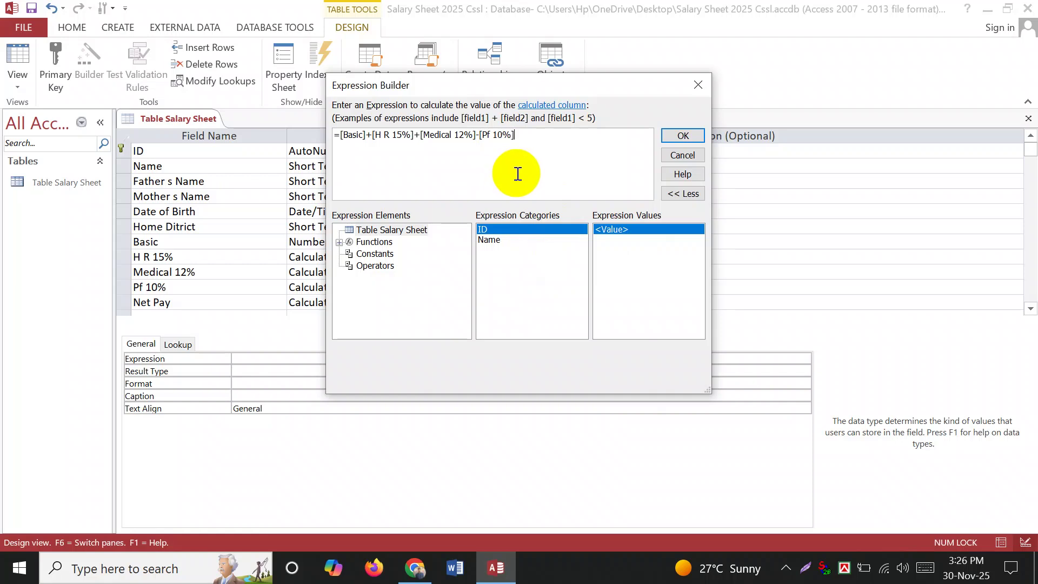
{"action": "left_click", "coordinate": [683, 136]}
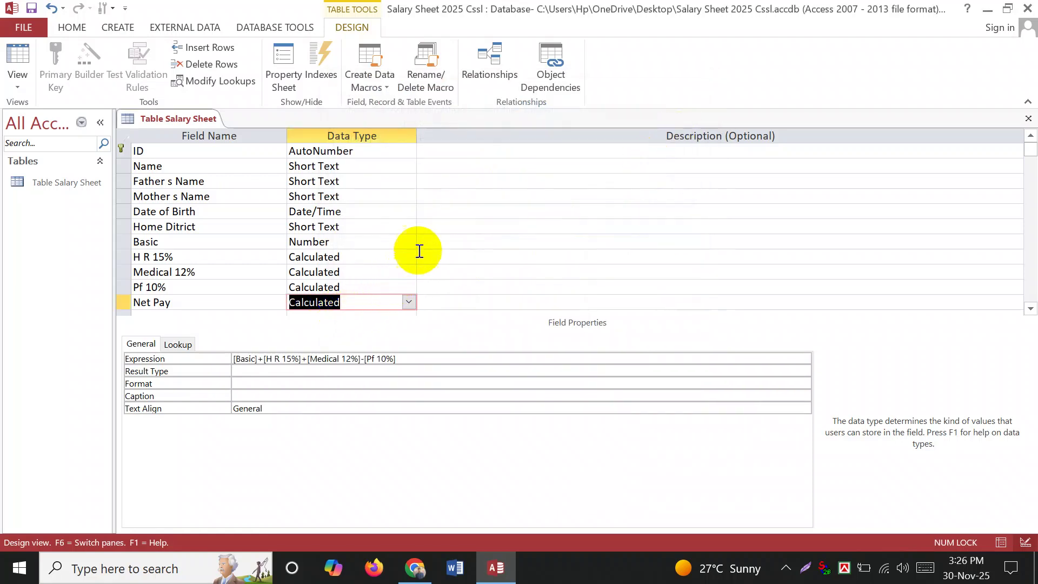
- Add a field named "Phone number" below Net Pay with the data type Short Text
{"action": "scroll", "coordinate": [408, 243], "scroll_direction": "down", "scroll_amount": 2}
{"action": "left_click", "coordinate": [166, 230]}
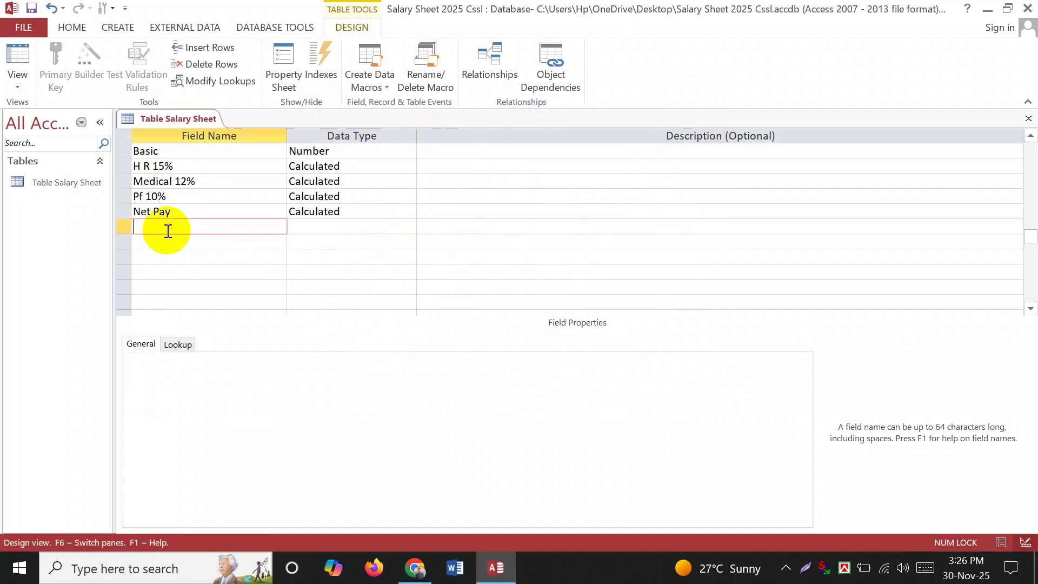
{"action": "type", "text": "Phone number"}
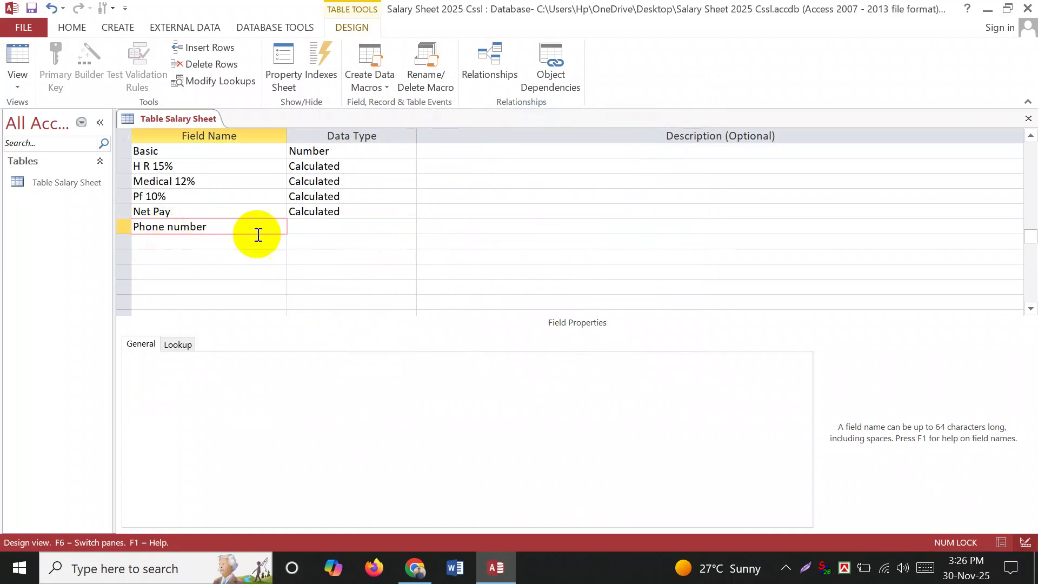
{"action": "left_click", "coordinate": [318, 226]}
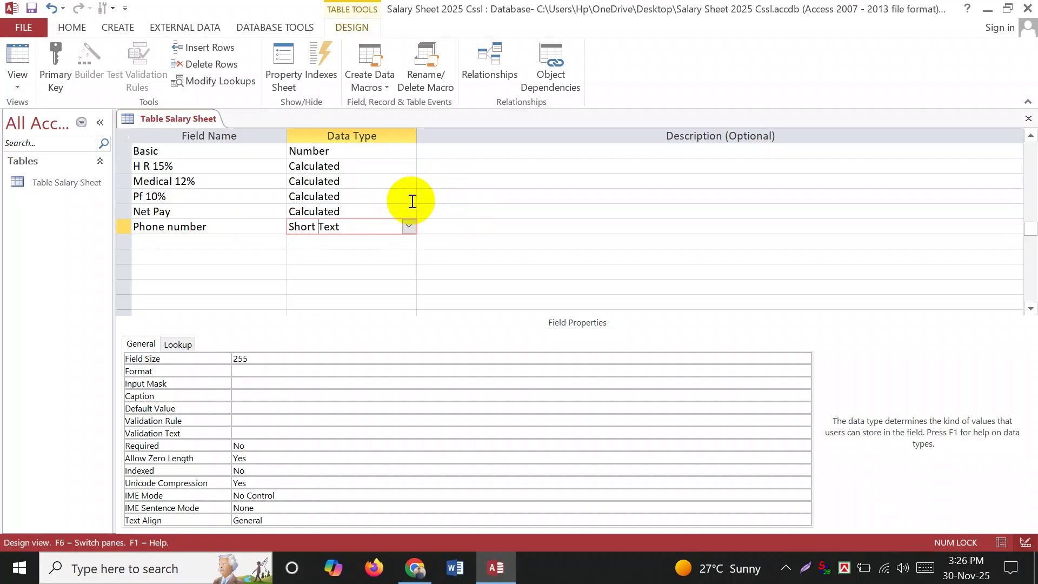
- Add a field named "Photo" below Phone number with the data type OLE Object
{"action": "left_click", "coordinate": [198, 231]}
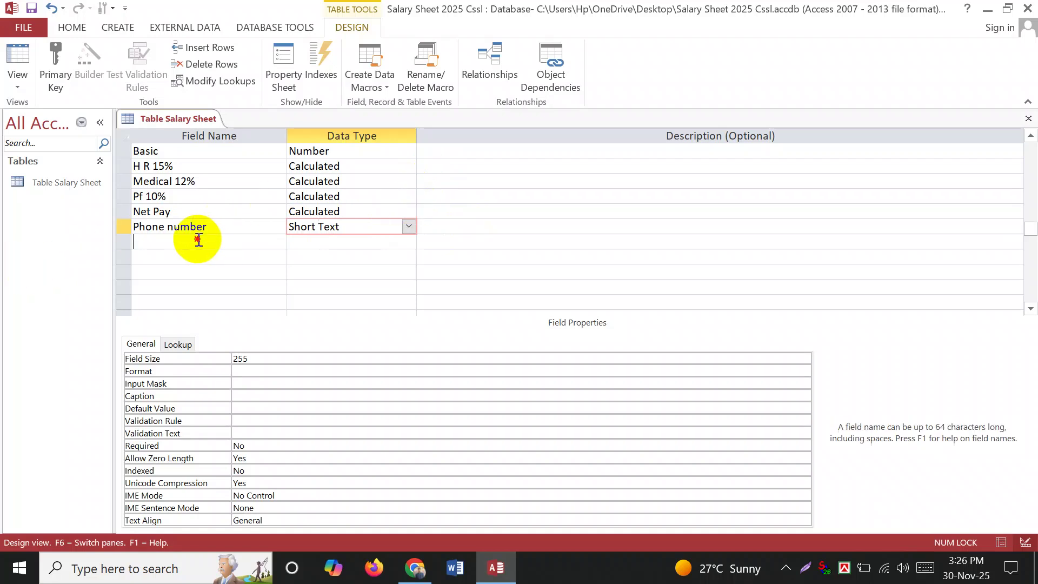
{"action": "left_click", "coordinate": [203, 238]}
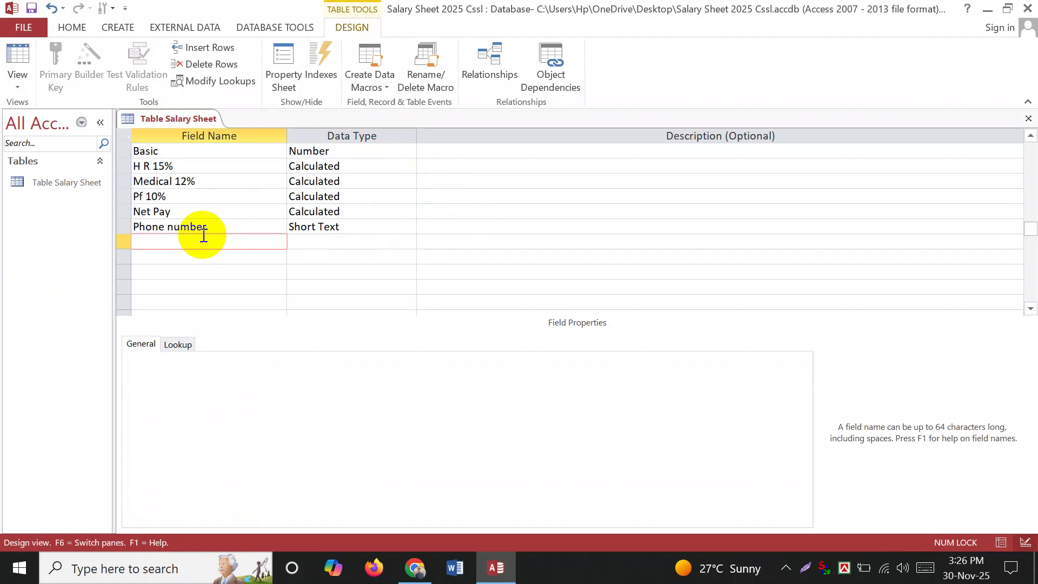
{"action": "type", "text": "Photo"}
{"action": "key", "text": "Tab"}
{"action": "type", "text": "o"}
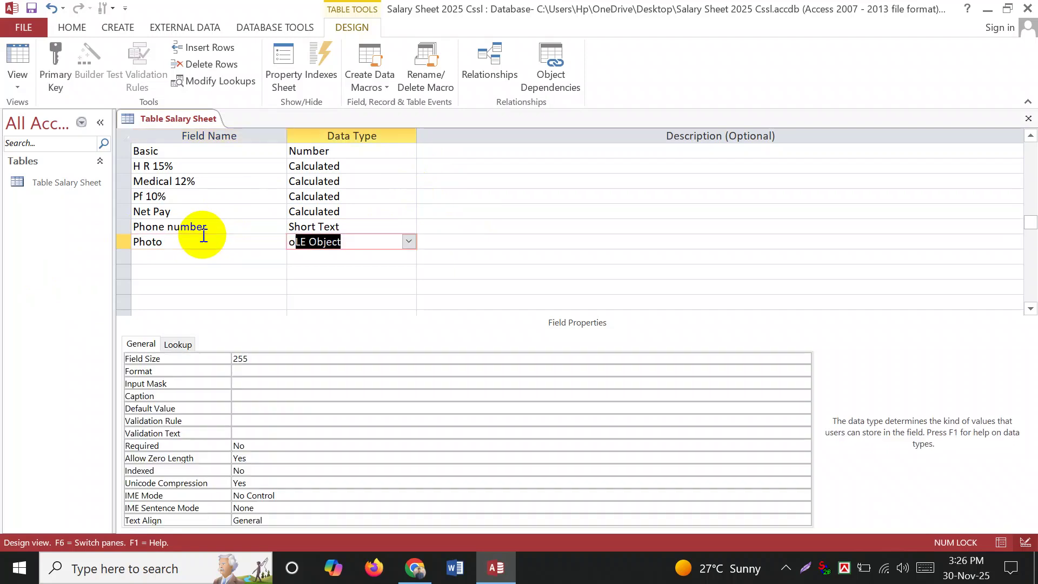